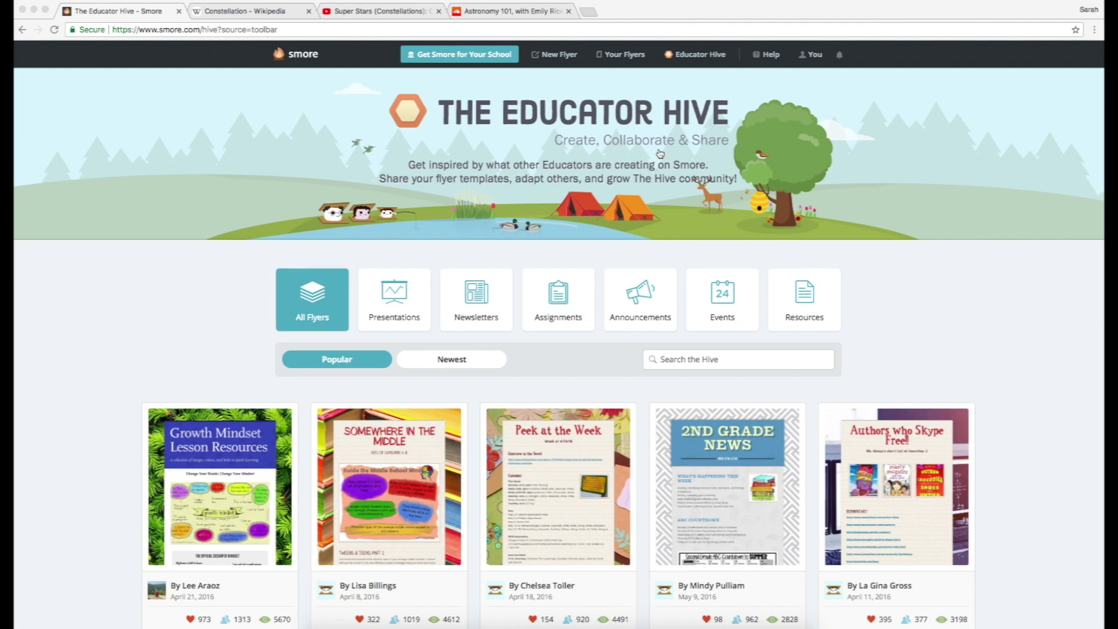
Create a new flyer of type Other, starting from blank
{"action": "scroll", "coordinate": [660, 153], "scroll_direction": "down", "scroll_amount": 5}
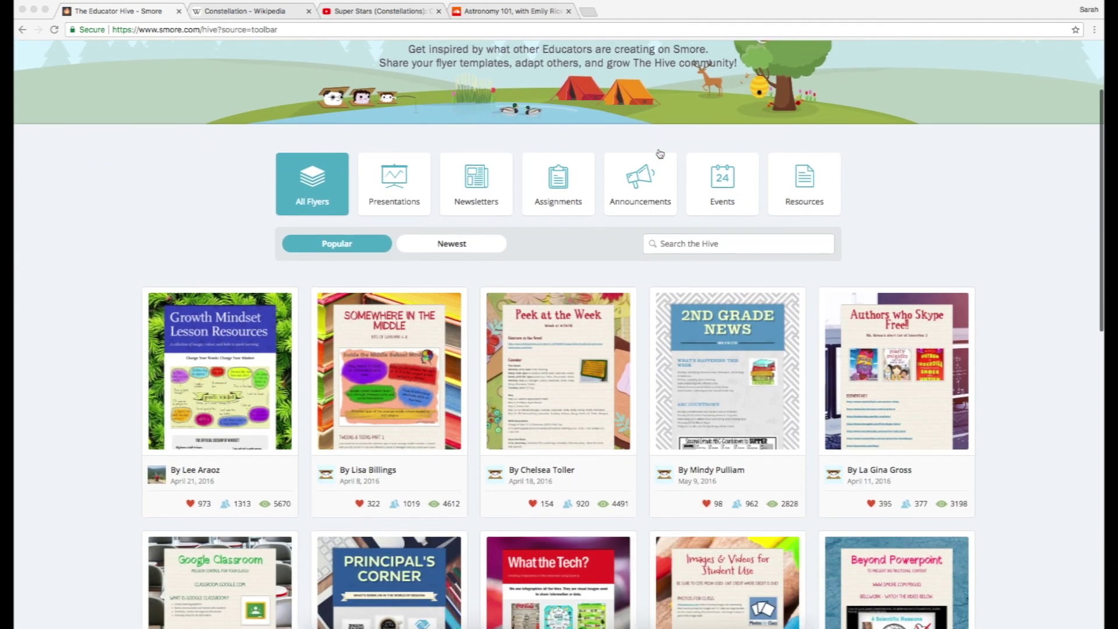
{"action": "scroll", "coordinate": [660, 154], "scroll_direction": "down", "scroll_amount": 10}
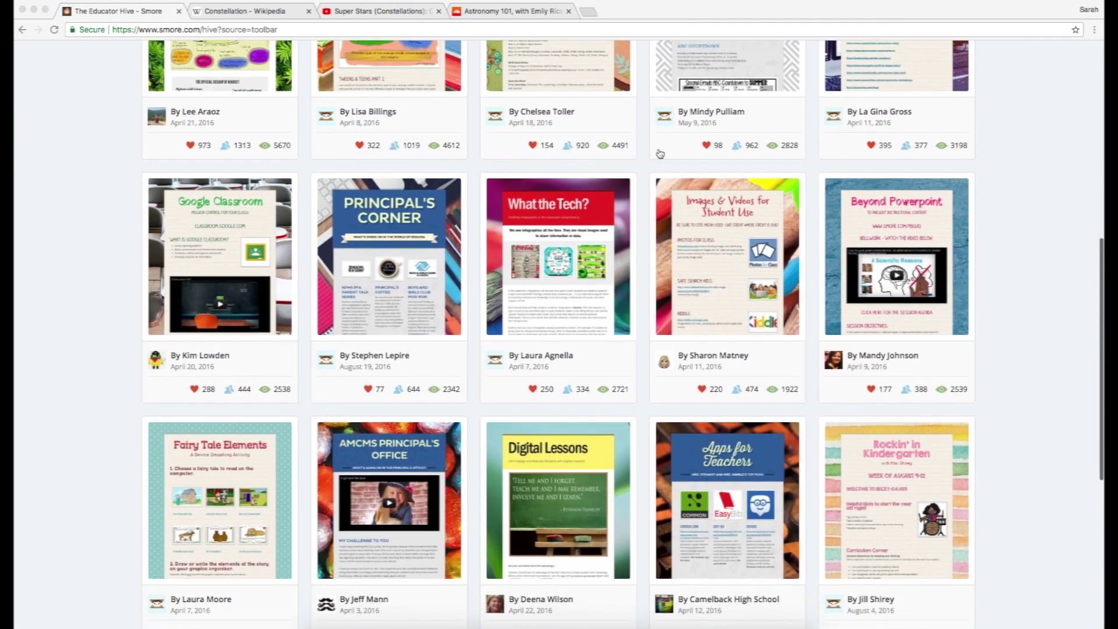
{"action": "scroll", "coordinate": [660, 154], "scroll_direction": "up", "scroll_amount": 15}
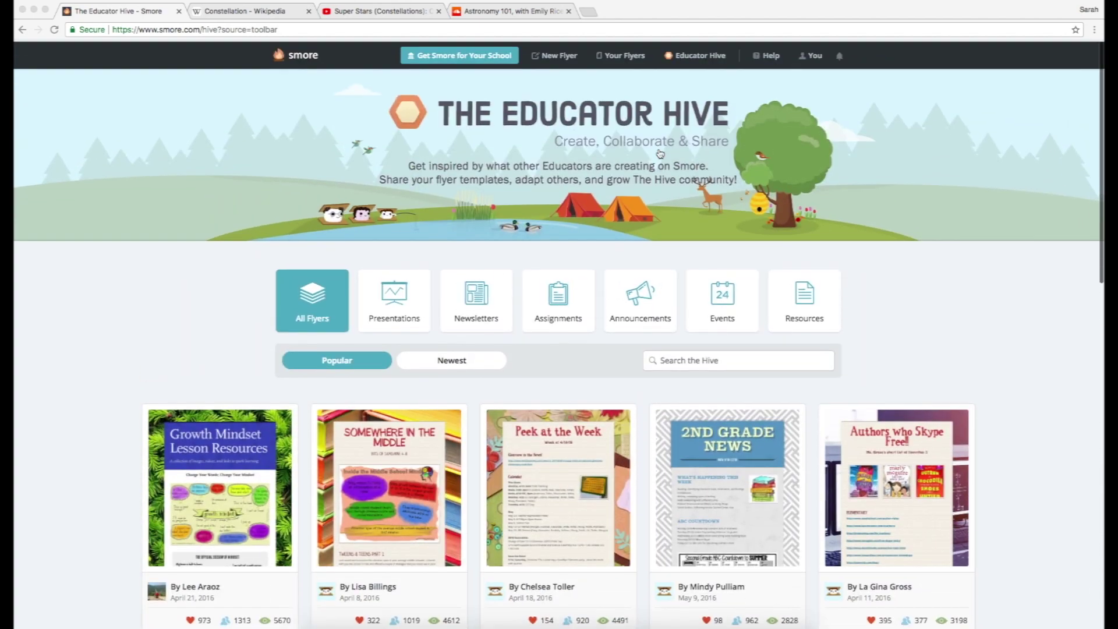
{"action": "left_click", "coordinate": [563, 55]}
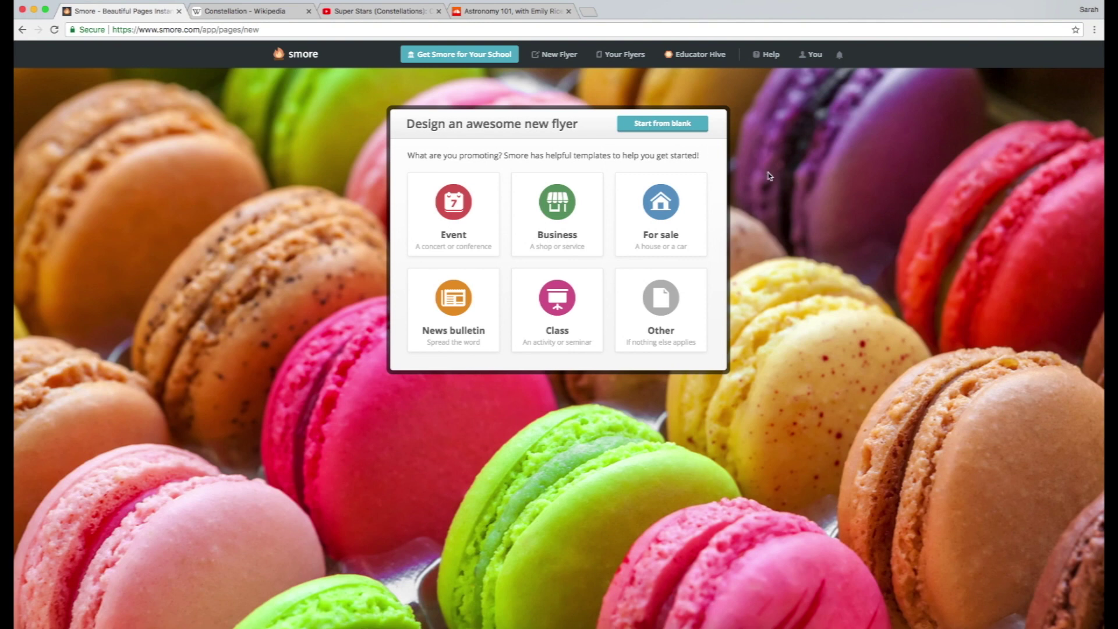
{"action": "left_click", "coordinate": [660, 299]}
{"action": "left_click", "coordinate": [694, 410]}
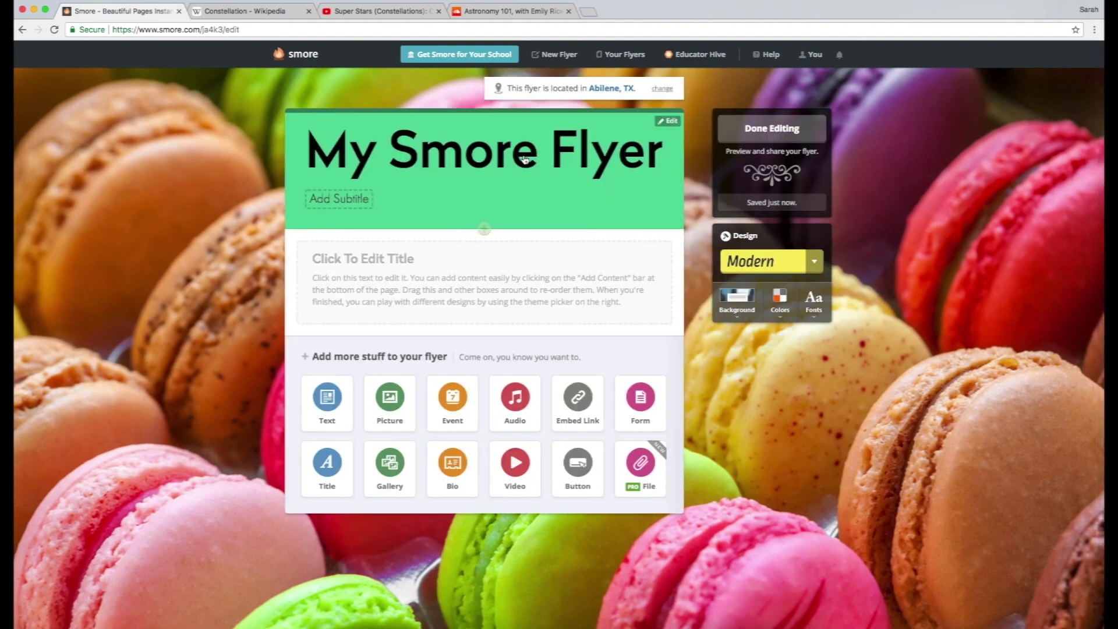
Title the flyer 'Constellations' with the subtitle 'Let's learn more!'
{"action": "left_click", "coordinate": [525, 160]}
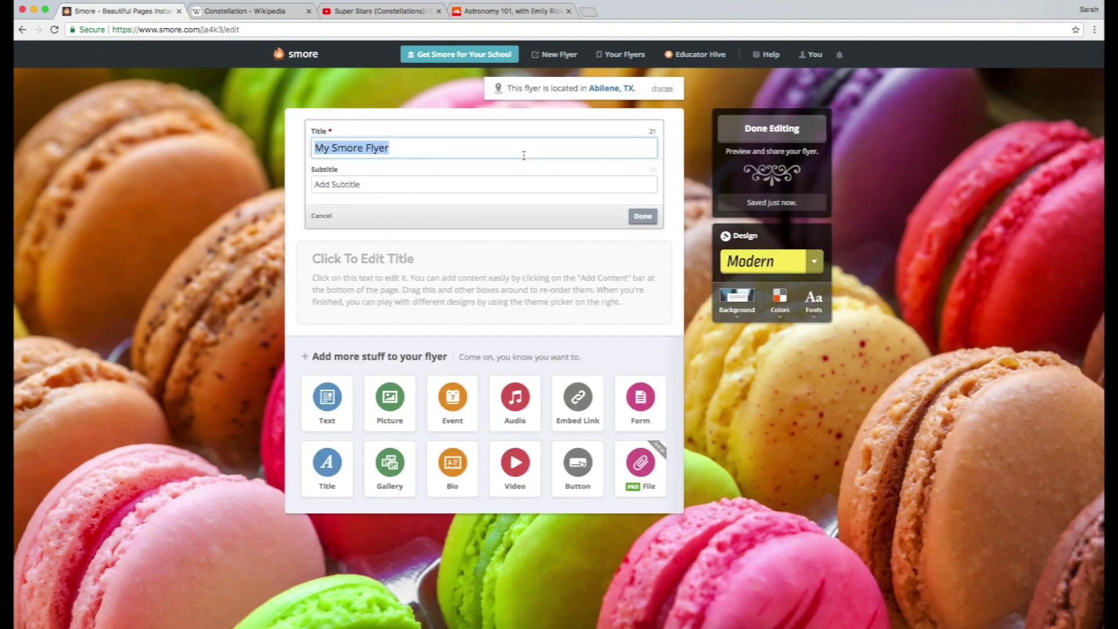
{"action": "type", "text": "Constellations"}
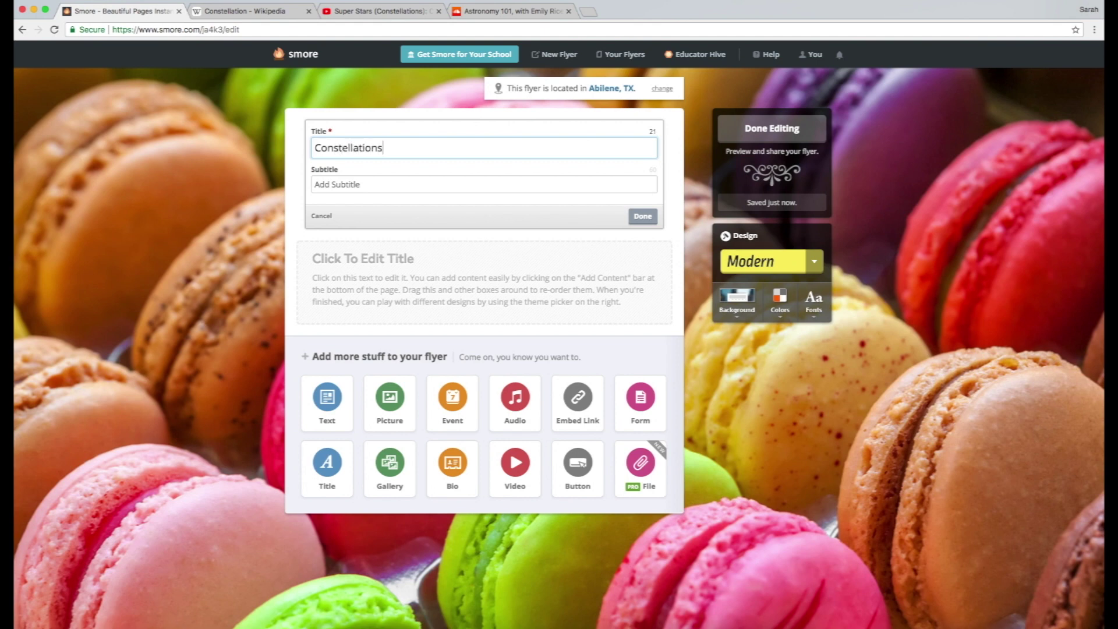
{"action": "key", "text": "Tab"}
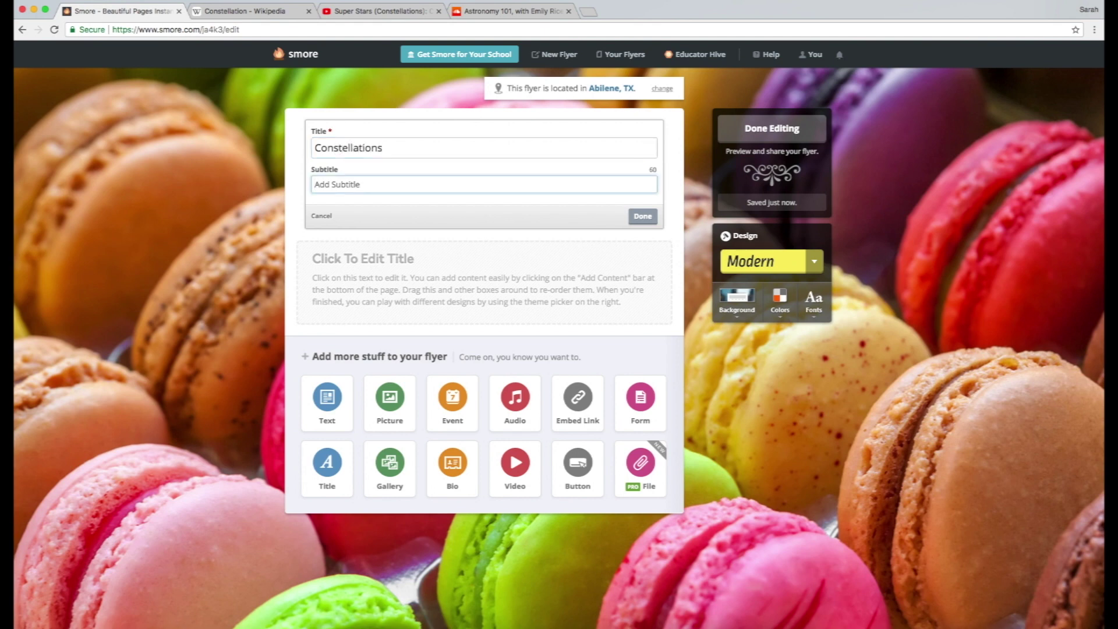
{"action": "type", "text": "Let's learn more!"}
{"action": "left_click", "coordinate": [642, 216]}
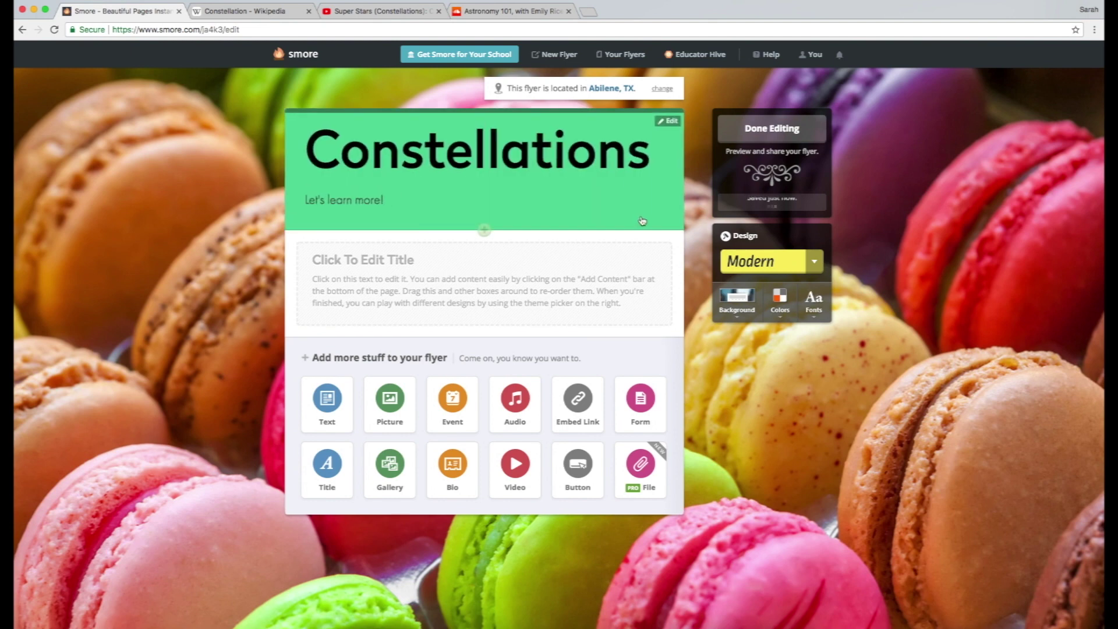
Make the header purple and use the Education starry night-sky photo as background
{"action": "left_click", "coordinate": [780, 302]}
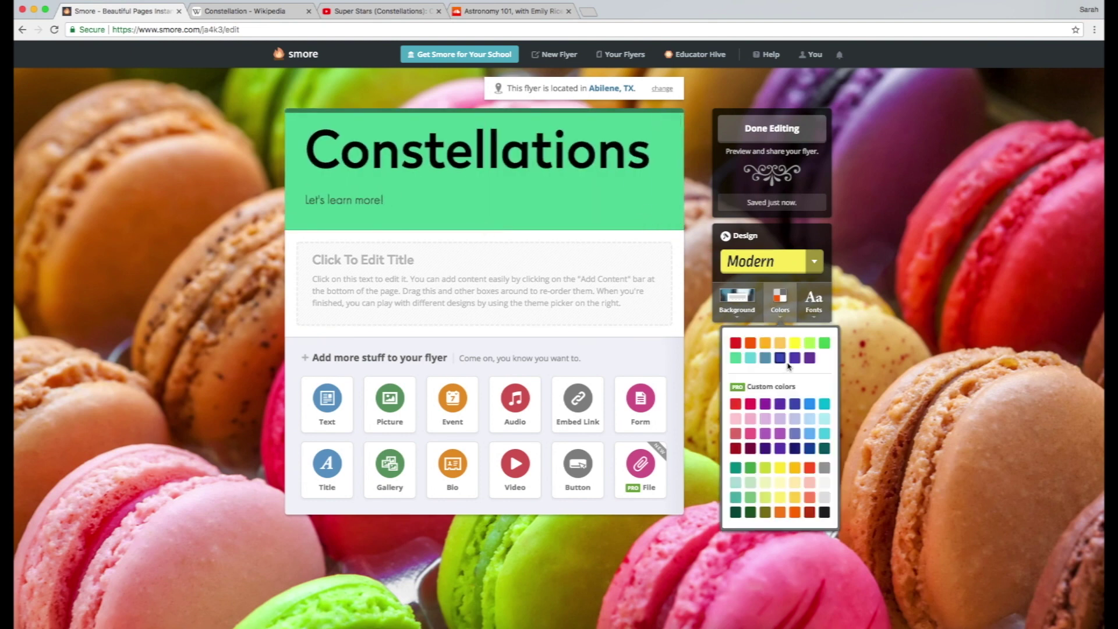
{"action": "left_click", "coordinate": [793, 361]}
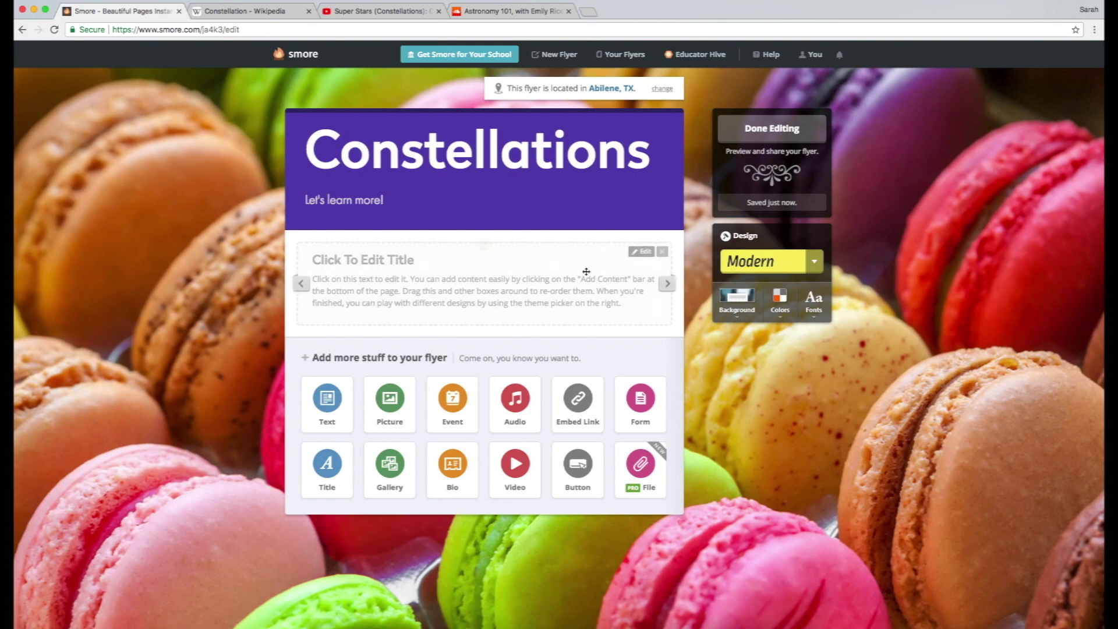
{"action": "left_click", "coordinate": [737, 314]}
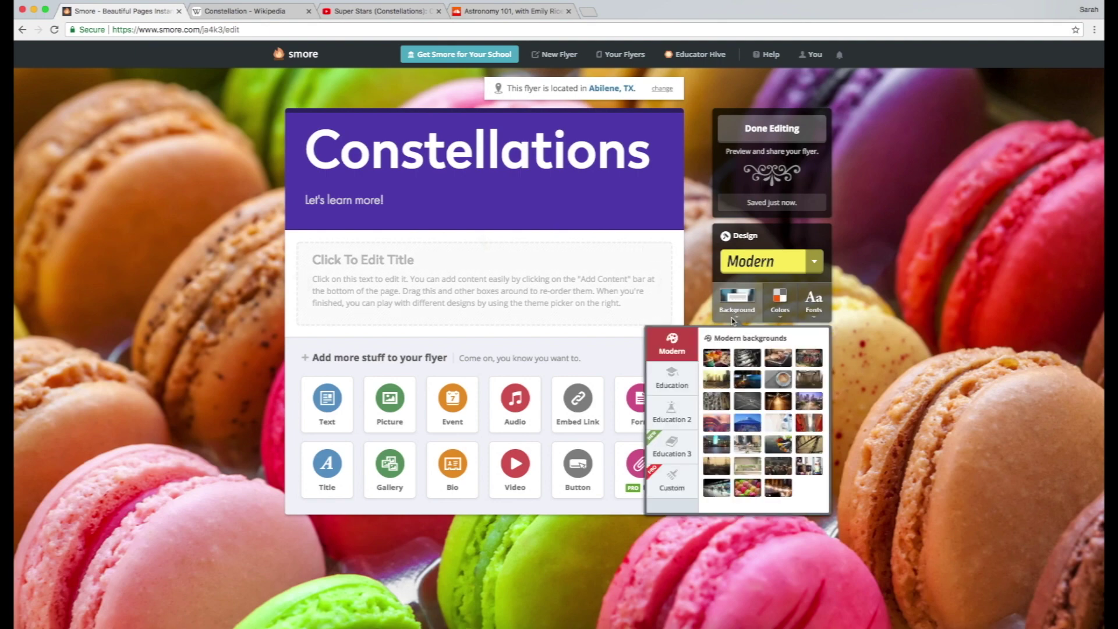
{"action": "left_click", "coordinate": [775, 430]}
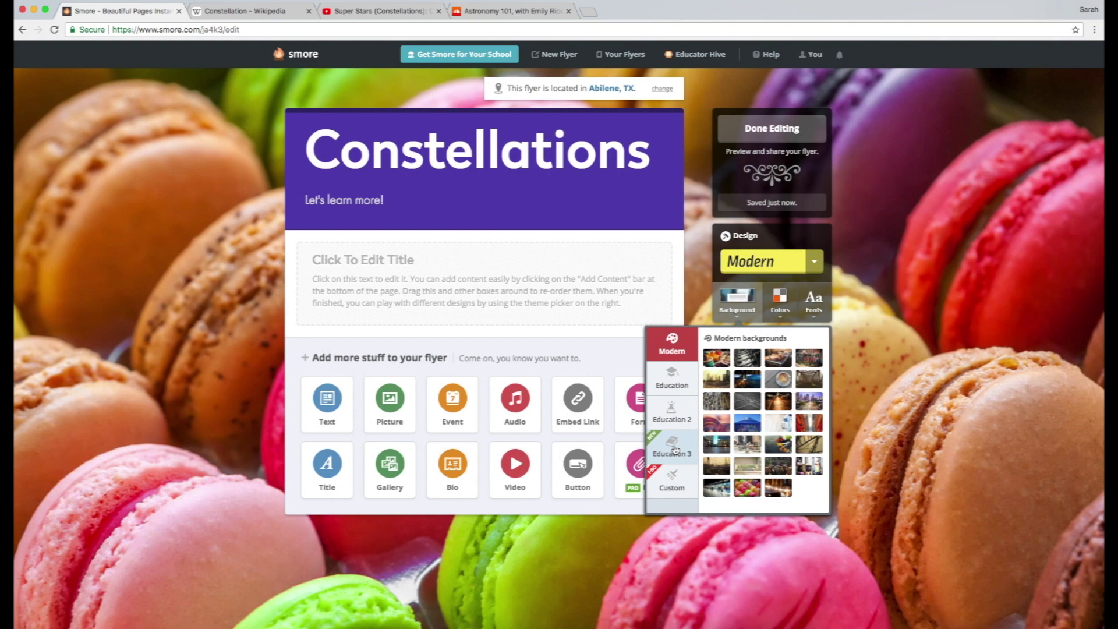
{"action": "left_click", "coordinate": [675, 449]}
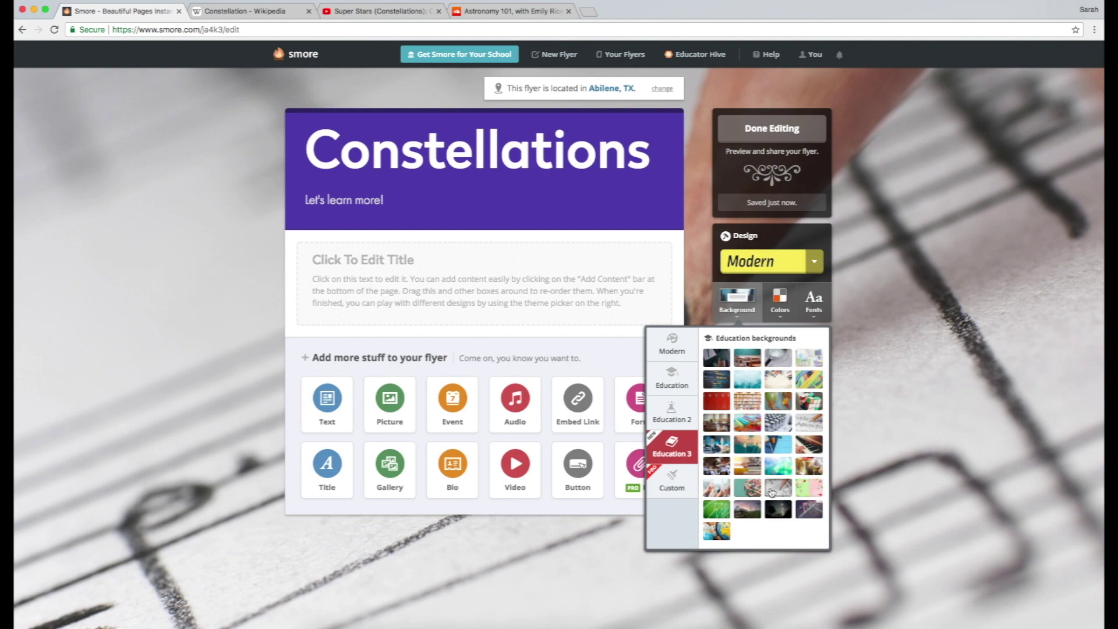
{"action": "left_click", "coordinate": [776, 511]}
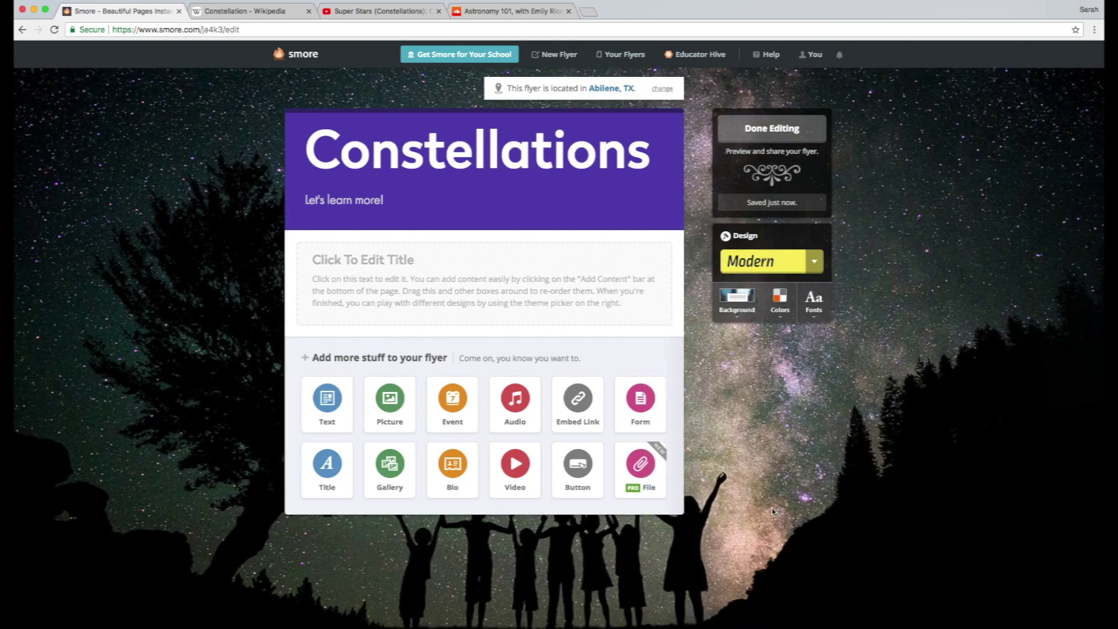
Fill the text block with title 'Constellations' and body 'Constellations are groups of stars!'
{"action": "left_click", "coordinate": [552, 294]}
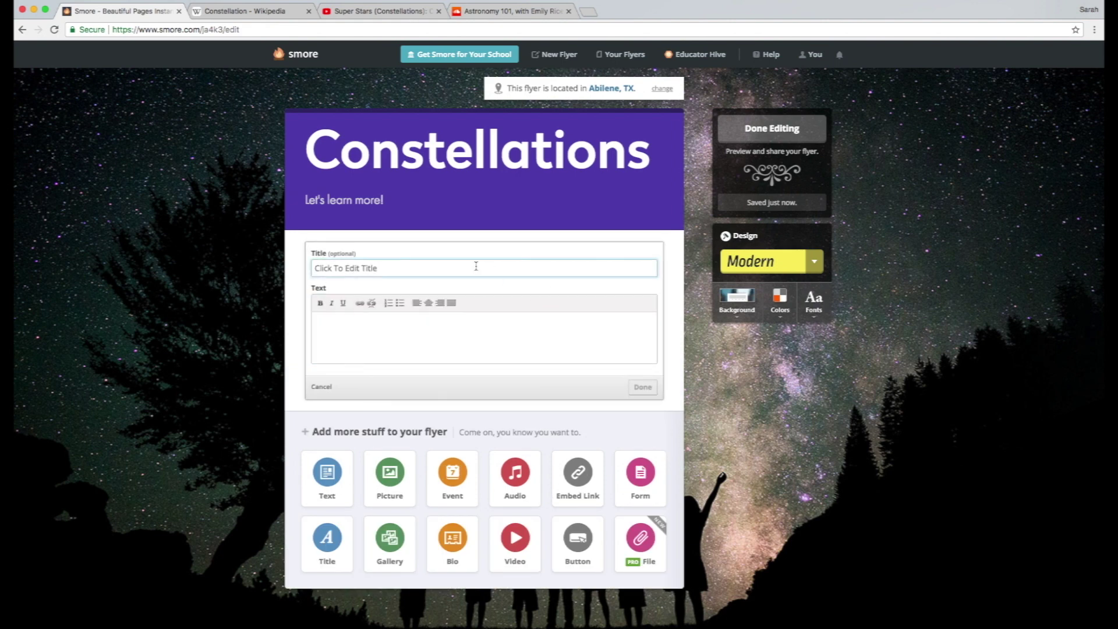
{"action": "type", "text": "Constellation"}
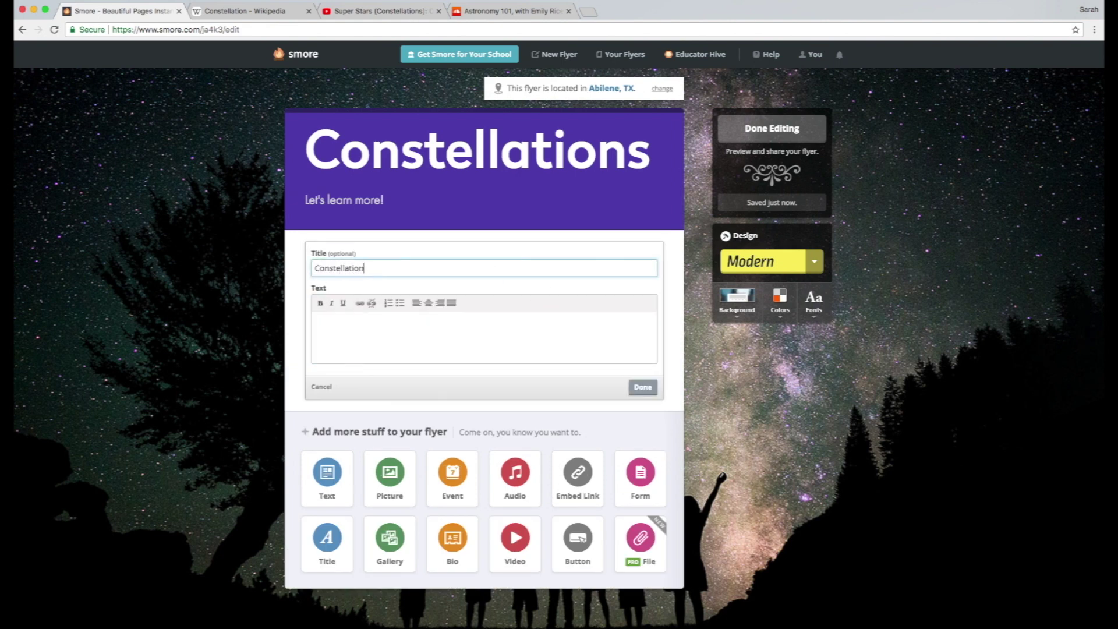
{"action": "type", "text": "s"}
{"action": "key", "text": "Tab"}
{"action": "type", "text": "Constellations"}
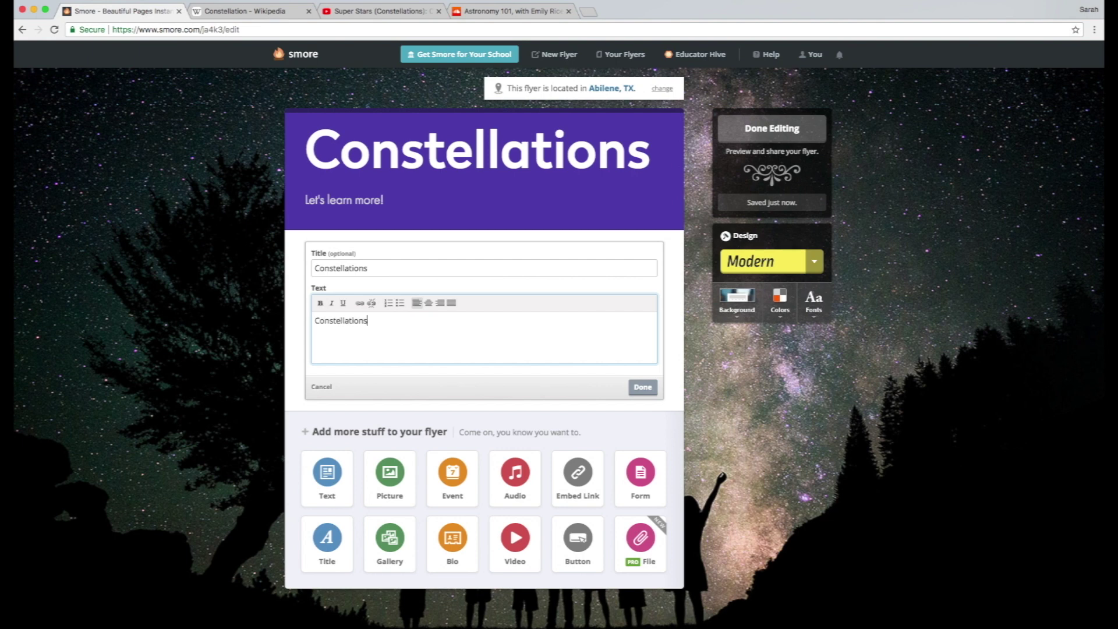
{"action": "type", "text": " are groups of stars!"}
{"action": "left_click", "coordinate": [643, 388]}
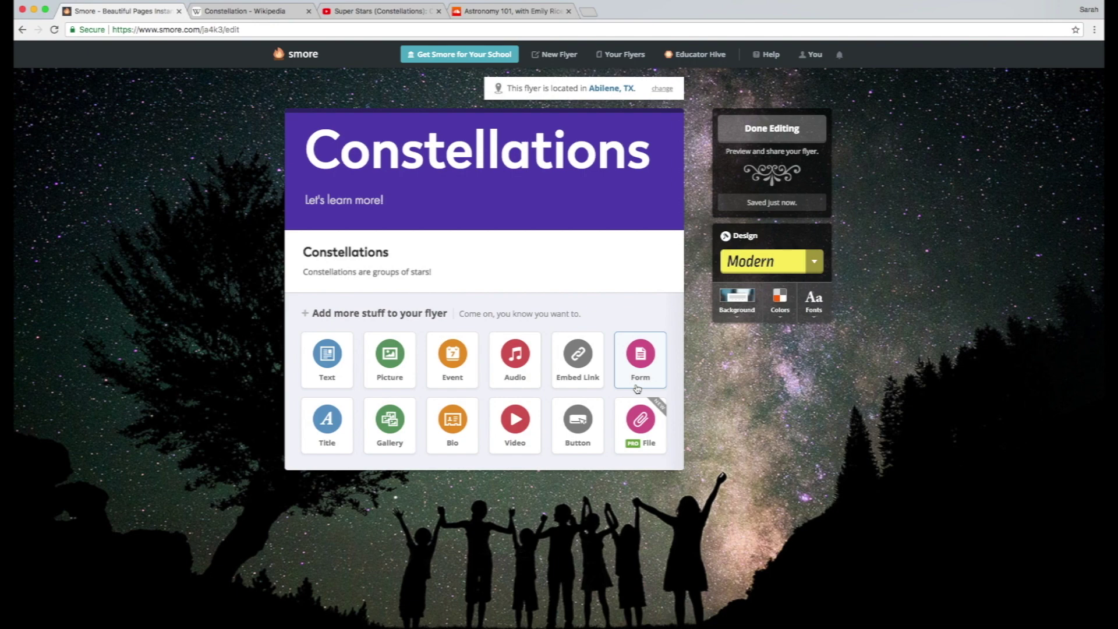
{"action": "scroll", "coordinate": [740, 375], "scroll_direction": "down", "scroll_amount": 1}
{"action": "scroll", "coordinate": [739, 376], "scroll_direction": "down", "scroll_amount": 1}
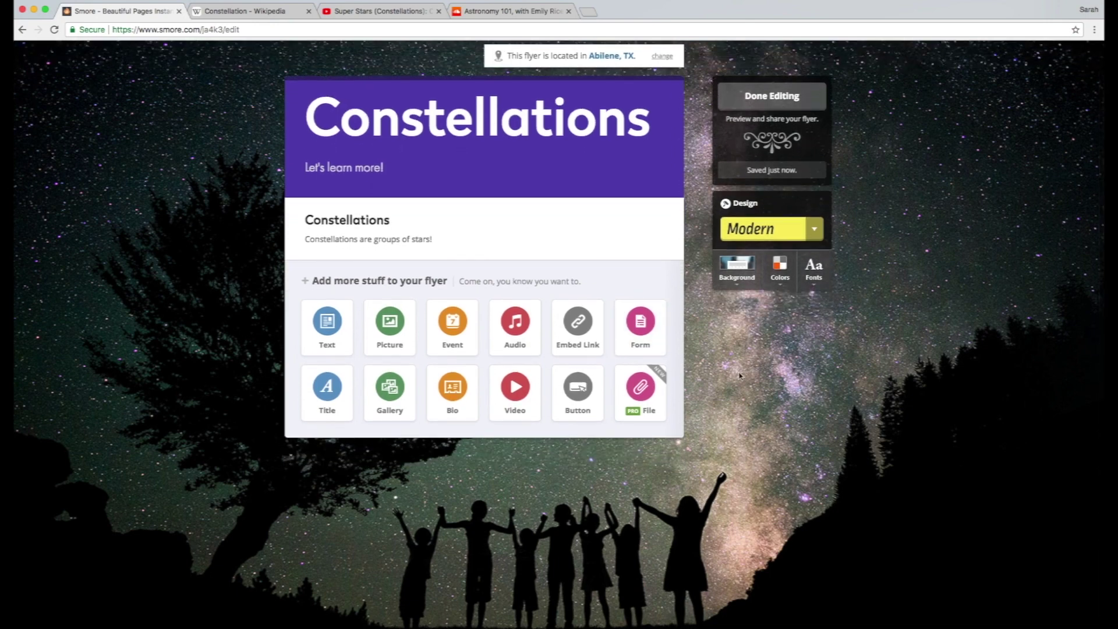
Add a single large photo block showing Zodiac-Constellations.jpg
{"action": "left_click", "coordinate": [390, 324]}
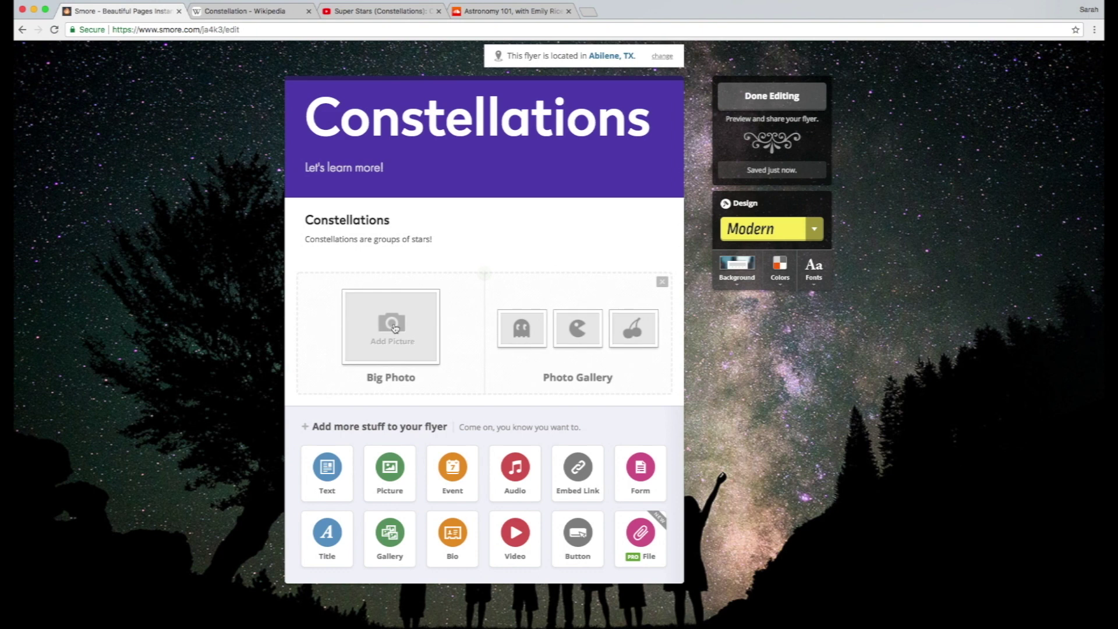
{"action": "left_click", "coordinate": [394, 328]}
{"action": "left_click", "coordinate": [491, 339]}
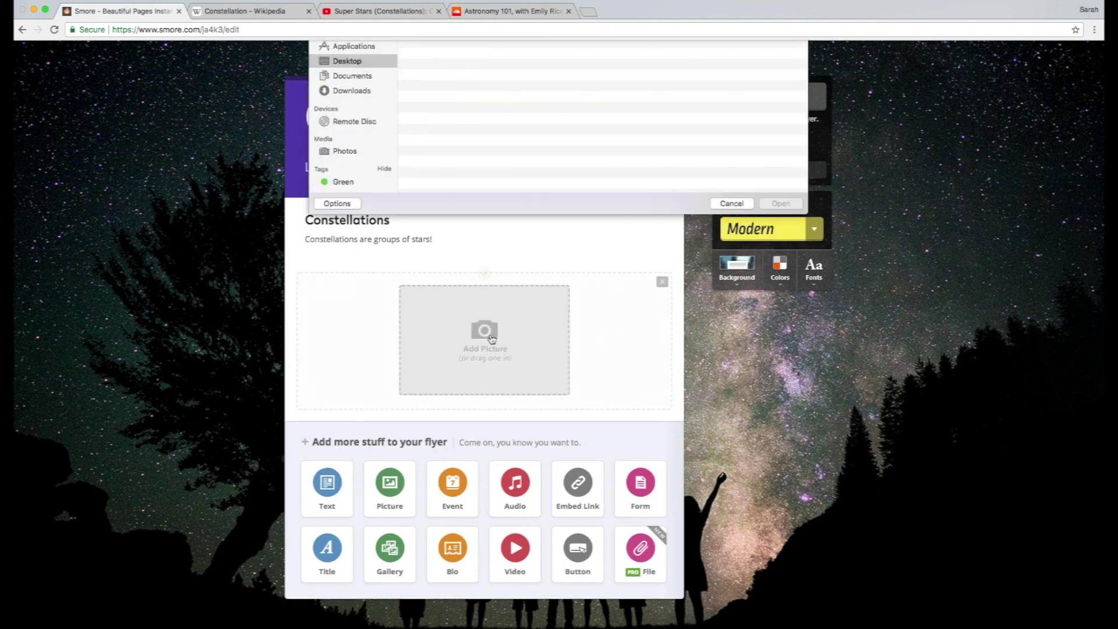
{"action": "left_click", "coordinate": [487, 112]}
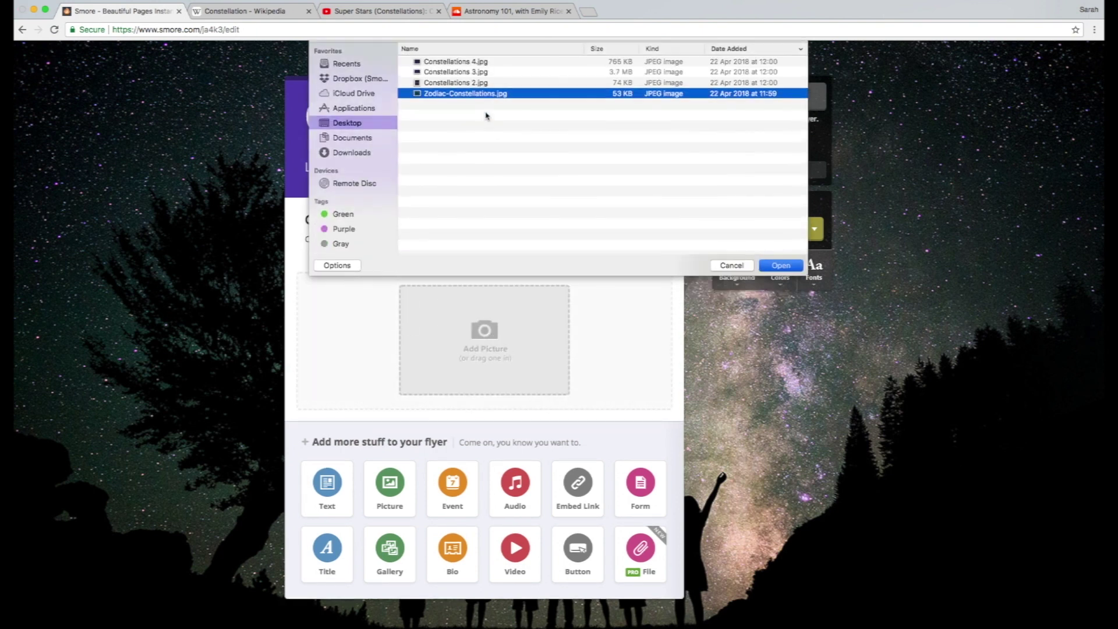
{"action": "key", "text": "Return"}
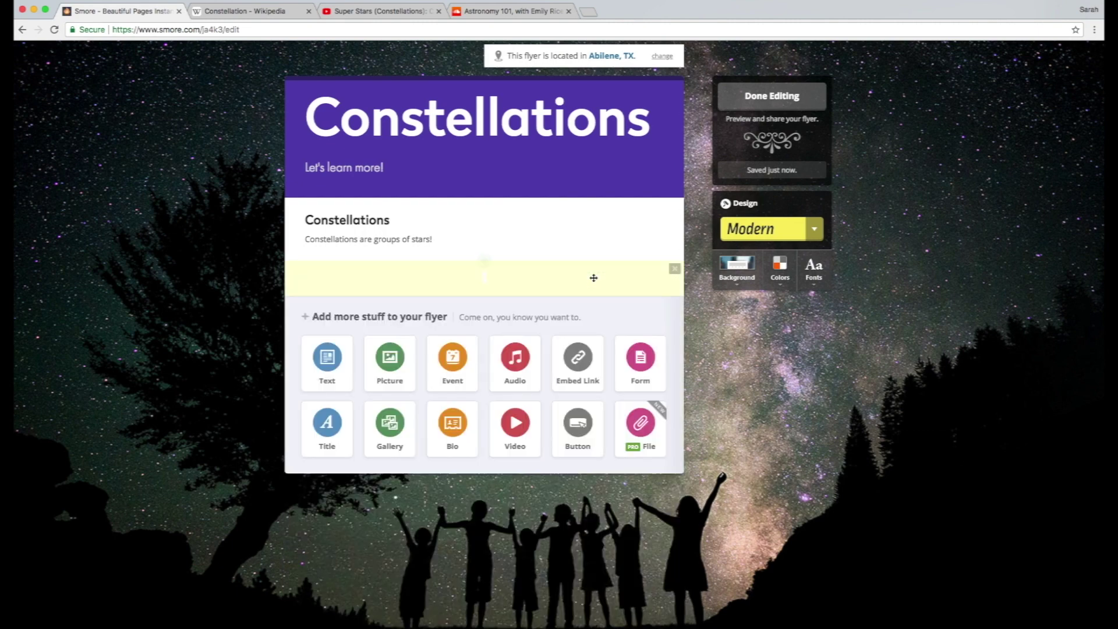
{"action": "scroll", "coordinate": [593, 278], "scroll_direction": "down", "scroll_amount": 3}
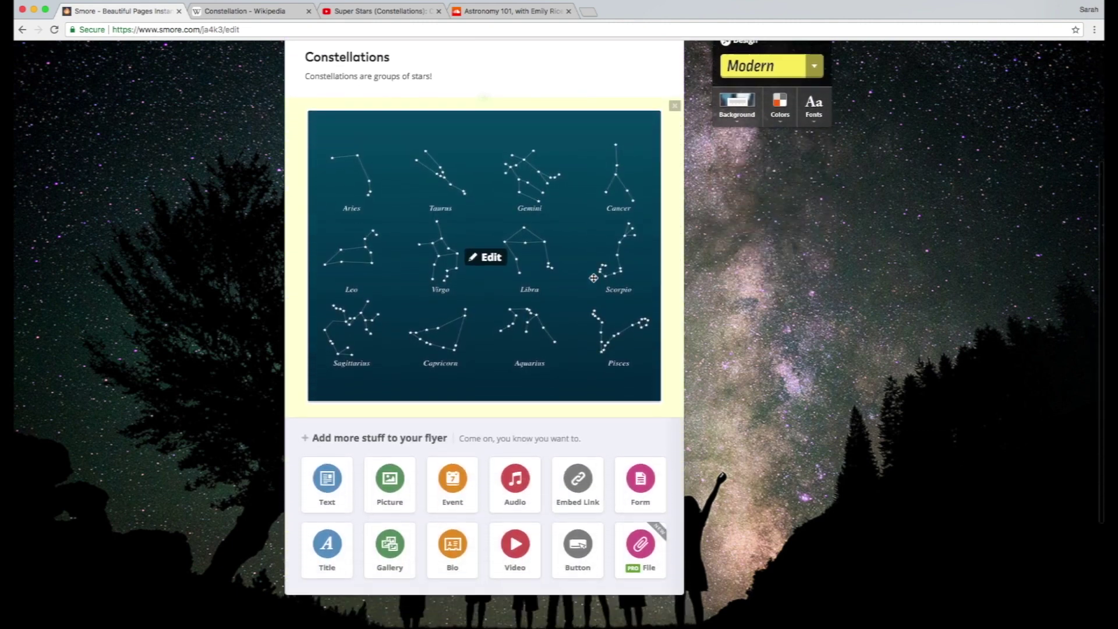
{"action": "scroll", "coordinate": [593, 278], "scroll_direction": "down", "scroll_amount": 2}
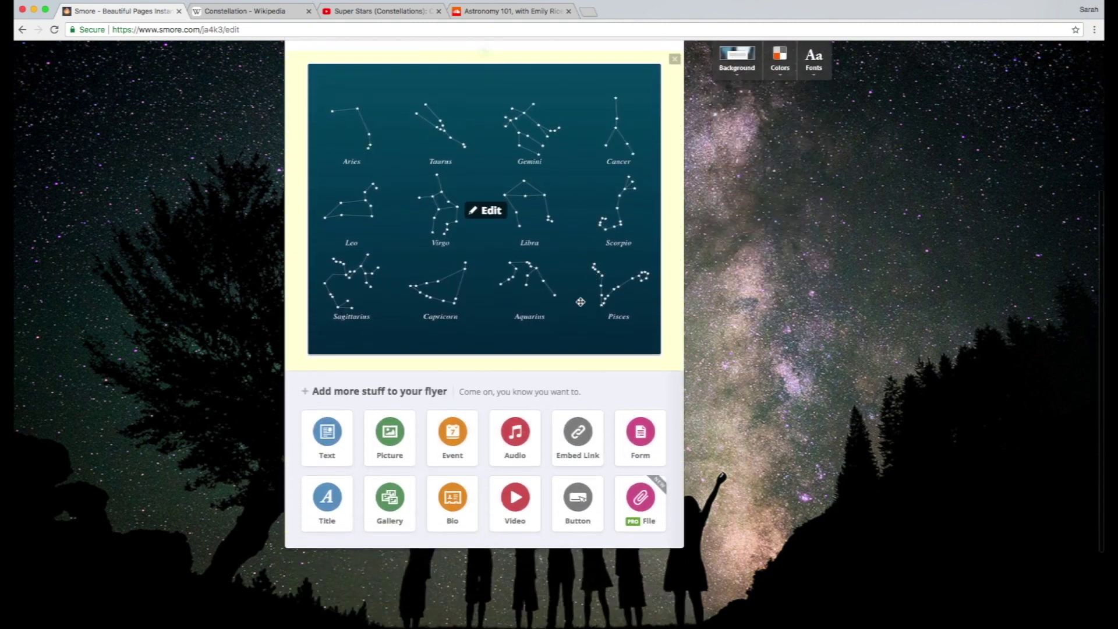
Add a picture gallery and upload an image into each of its three slots
{"action": "left_click", "coordinate": [390, 507]}
{"action": "left_click", "coordinate": [384, 448]}
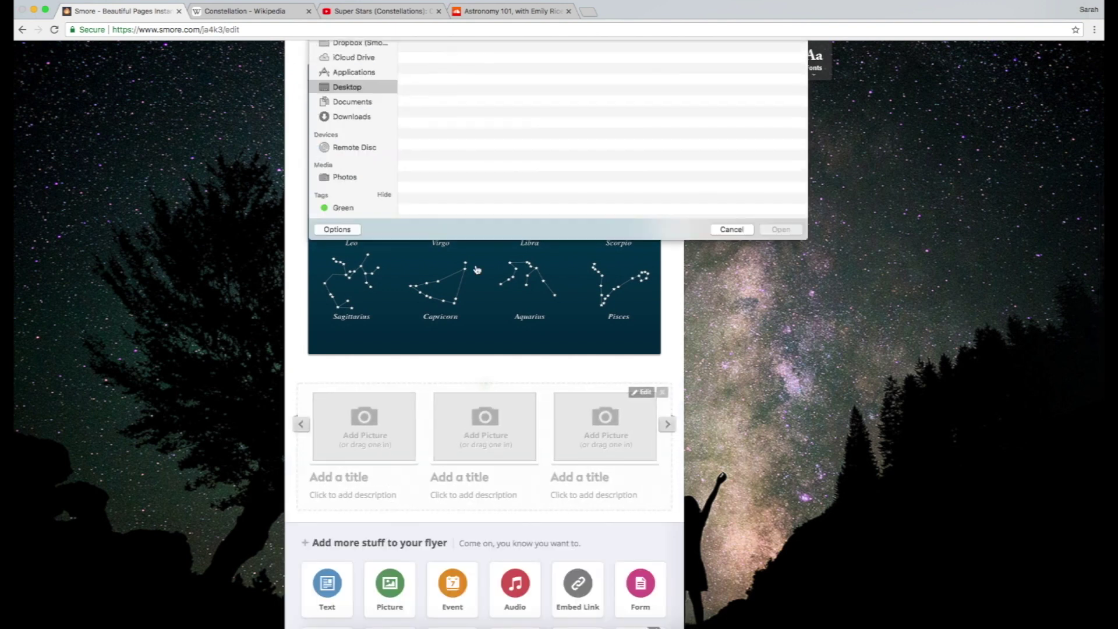
{"action": "left_click", "coordinate": [487, 113]}
{"action": "double_click", "coordinate": [487, 113]}
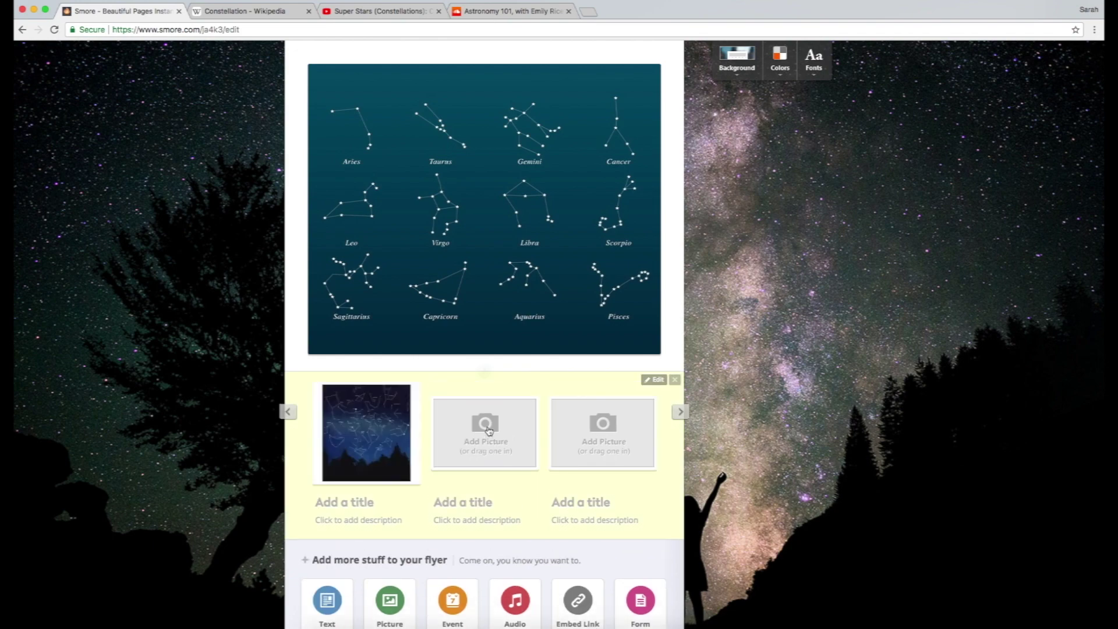
{"action": "left_click", "coordinate": [481, 449]}
{"action": "double_click", "coordinate": [525, 205]}
{"action": "left_click", "coordinate": [613, 449]}
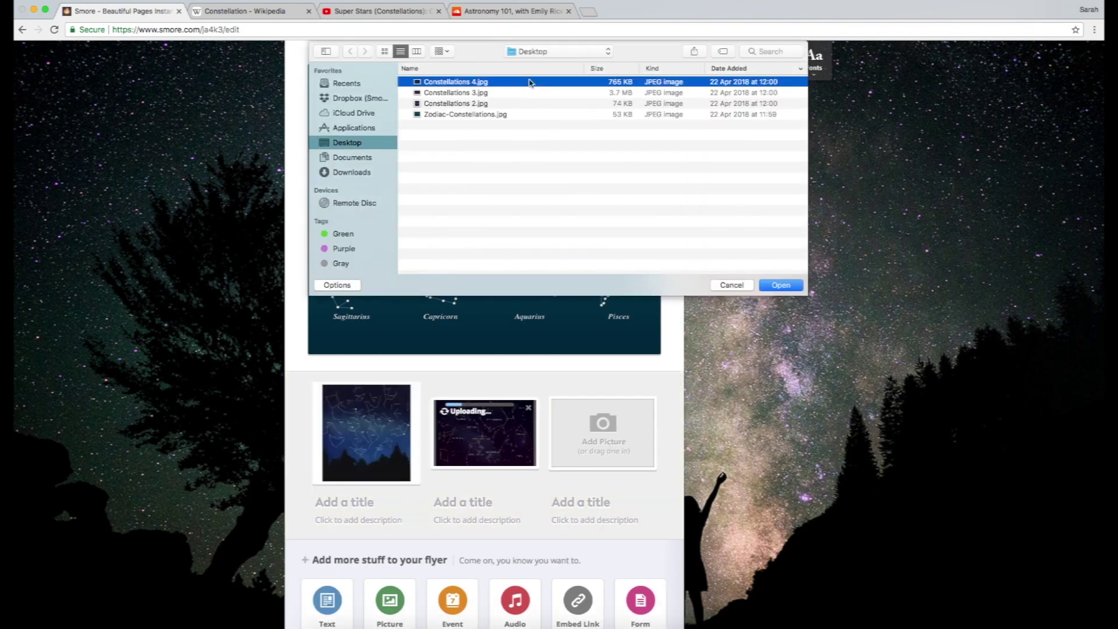
{"action": "double_click", "coordinate": [455, 80]}
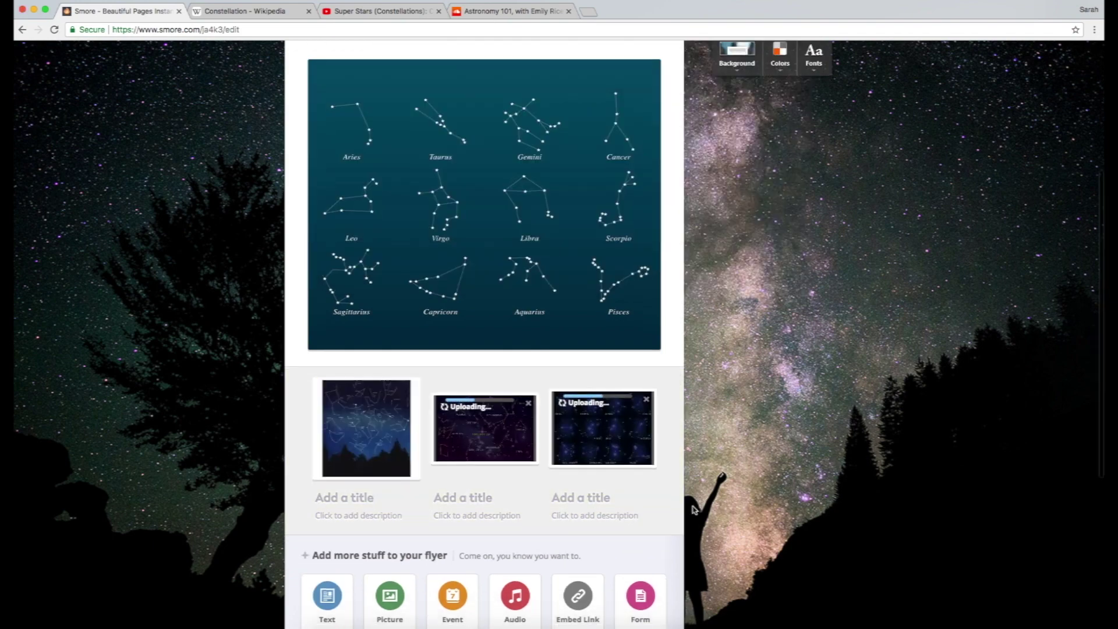
{"action": "scroll", "coordinate": [788, 484], "scroll_direction": "down", "scroll_amount": 3}
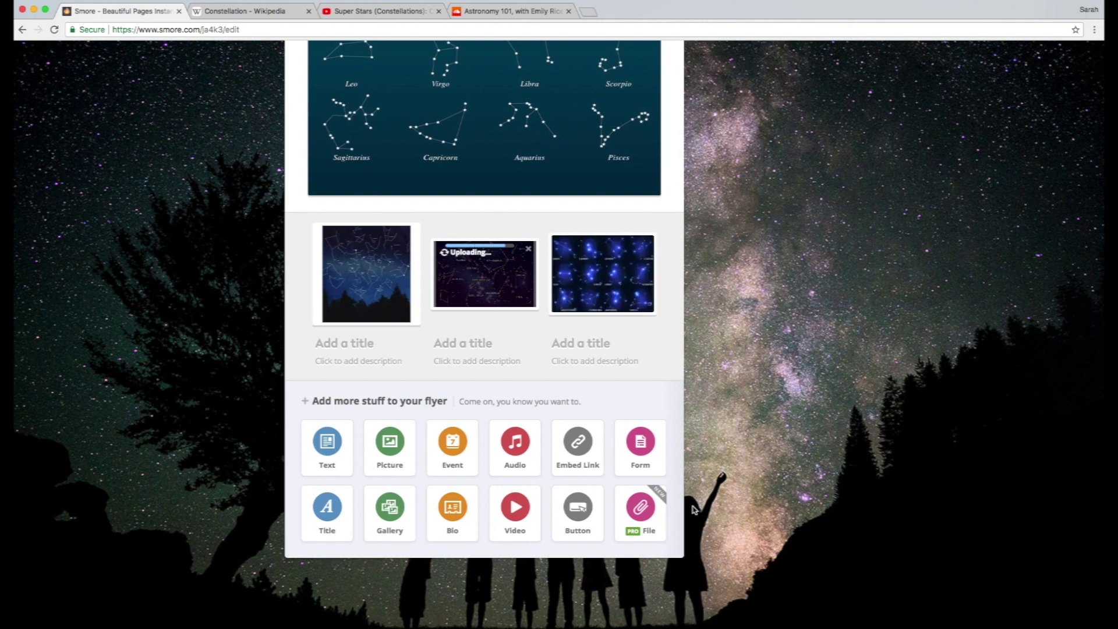
Caption the gallery images Constellations #1, Constellations #2 and Constellations #3
{"action": "left_click", "coordinate": [447, 333]}
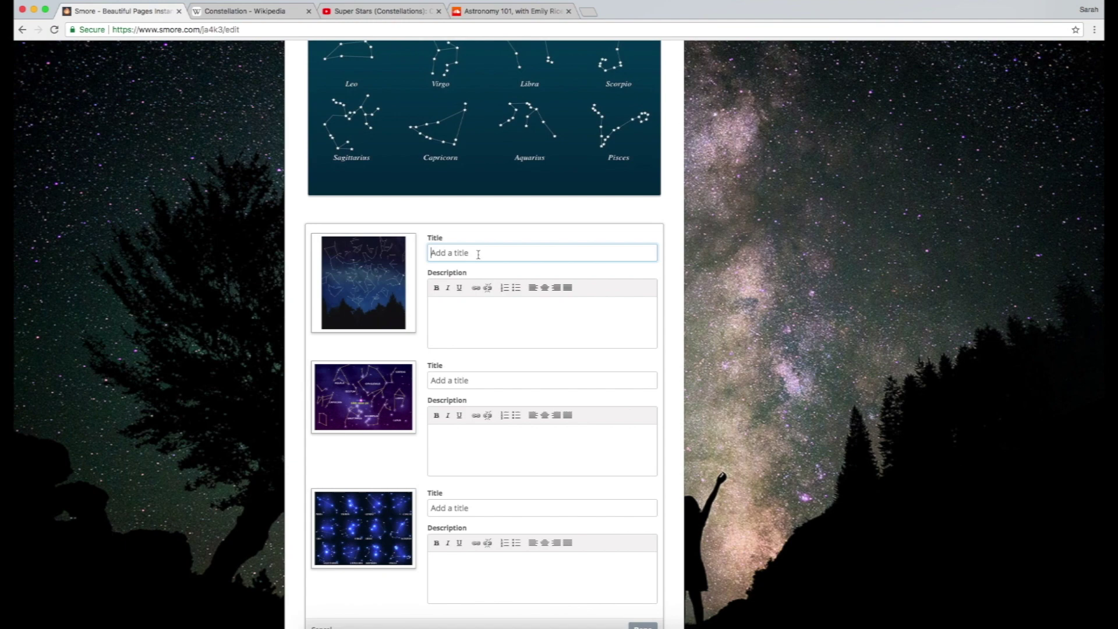
{"action": "type", "text": "Constellations #1"}
{"action": "key", "text": "Tab"}
{"action": "type", "text": "Constellations #2"}
{"action": "key", "text": "Tab"}
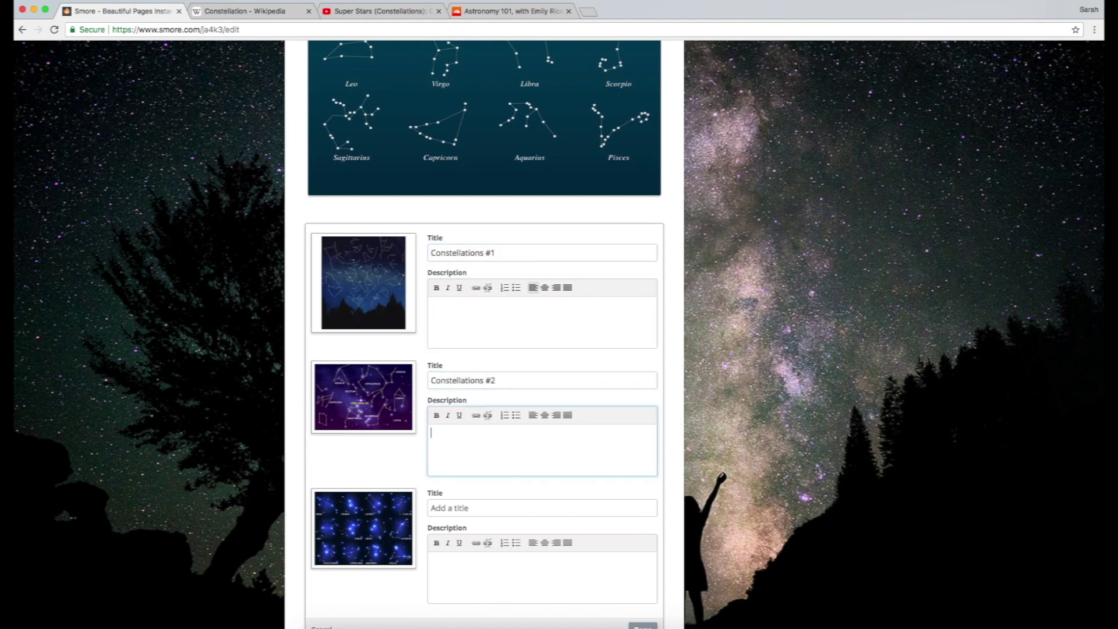
{"action": "key", "text": "Tab"}
{"action": "type", "text": "Constellations #3"}
{"action": "scroll", "coordinate": [600, 338], "scroll_direction": "down", "scroll_amount": 1}
{"action": "left_click", "coordinate": [643, 607]}
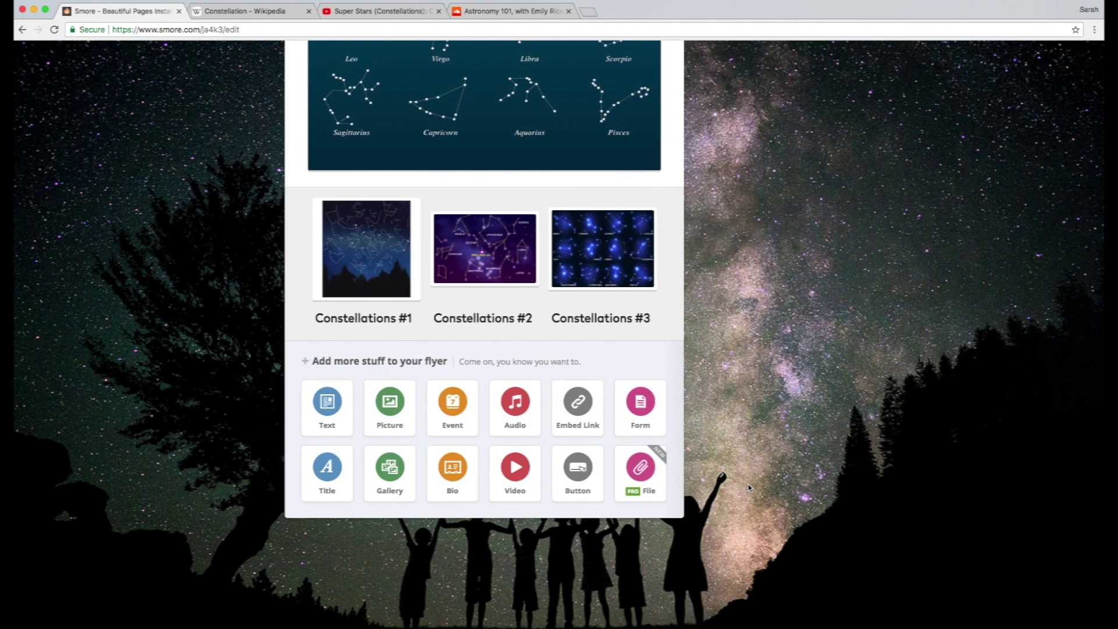
Embed the 'Super Stars (Constellations): Crash Course Kids #31.1' YouTube video using its page URL
{"action": "left_click", "coordinate": [518, 476]}
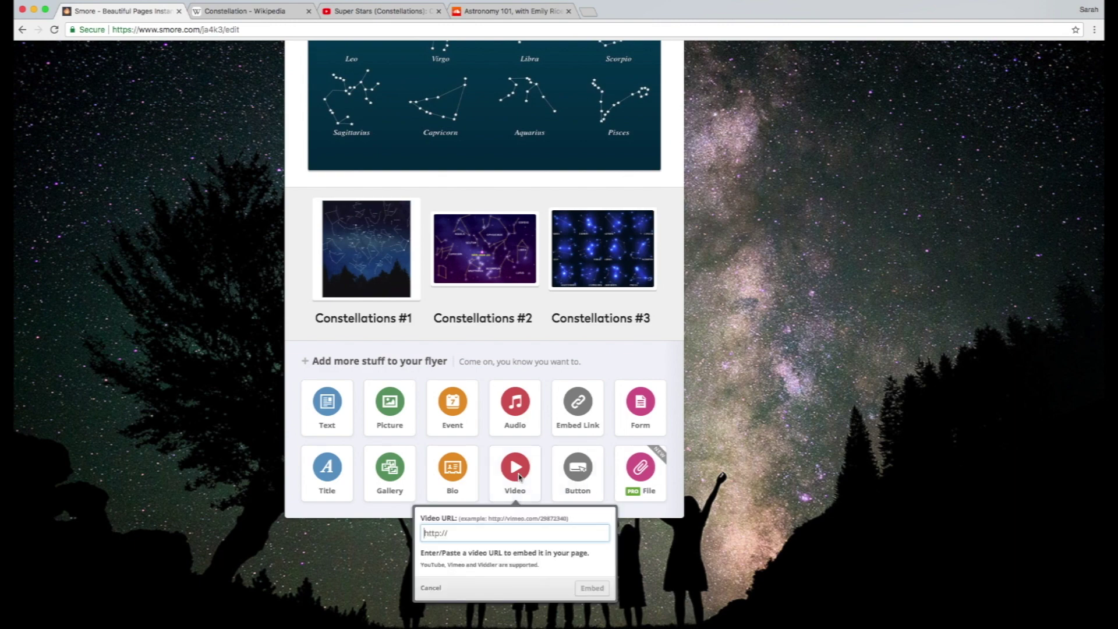
{"action": "left_click", "coordinate": [406, 11]}
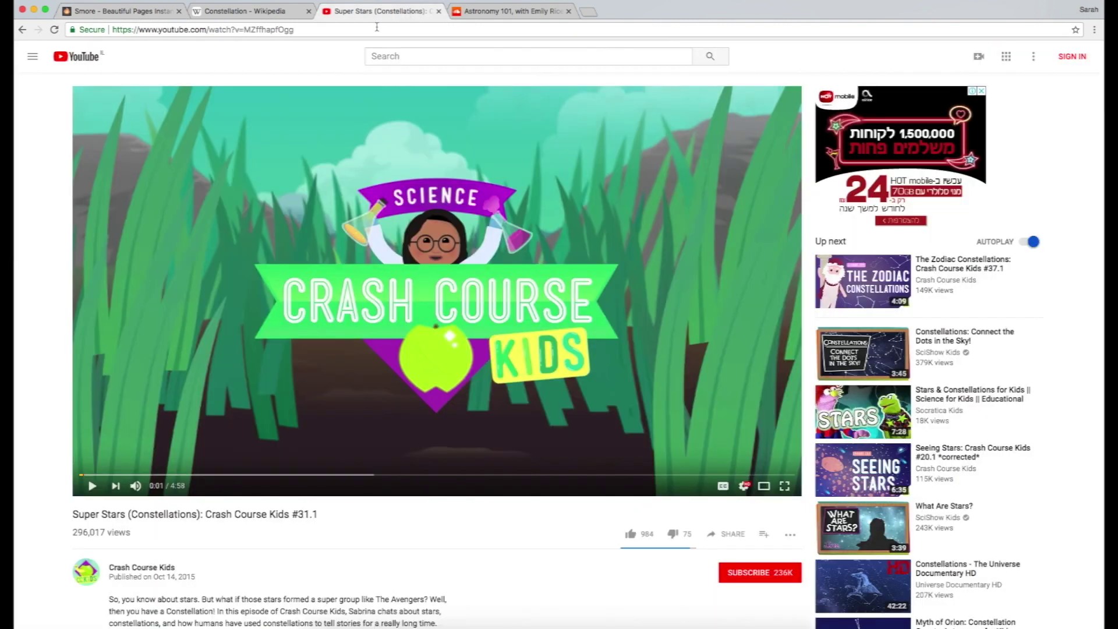
{"action": "left_click", "coordinate": [371, 30]}
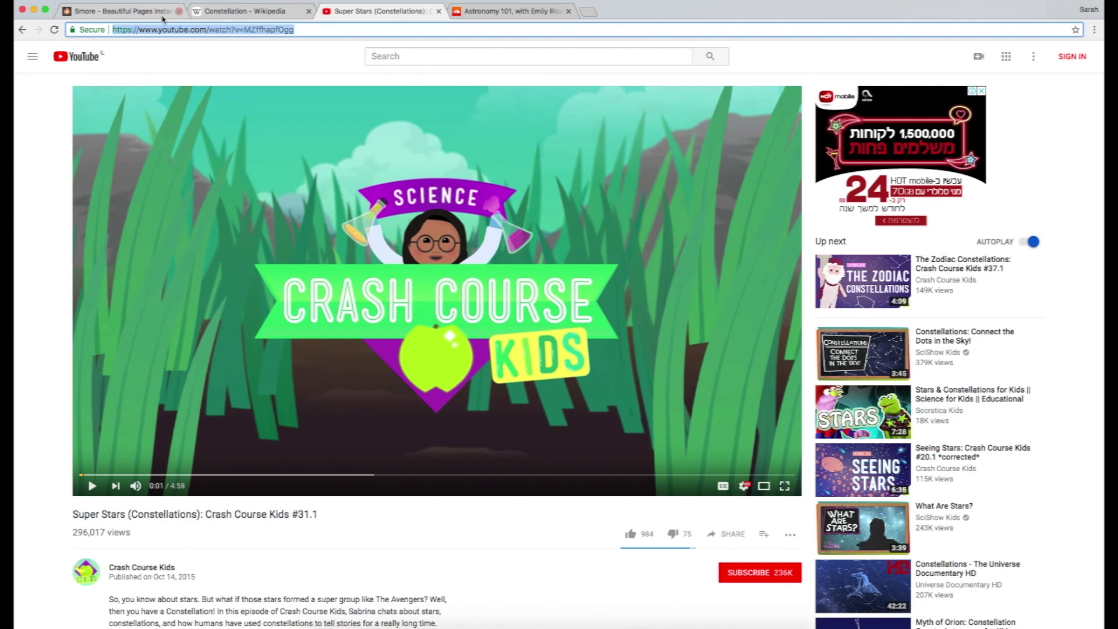
{"action": "left_click", "coordinate": [144, 14]}
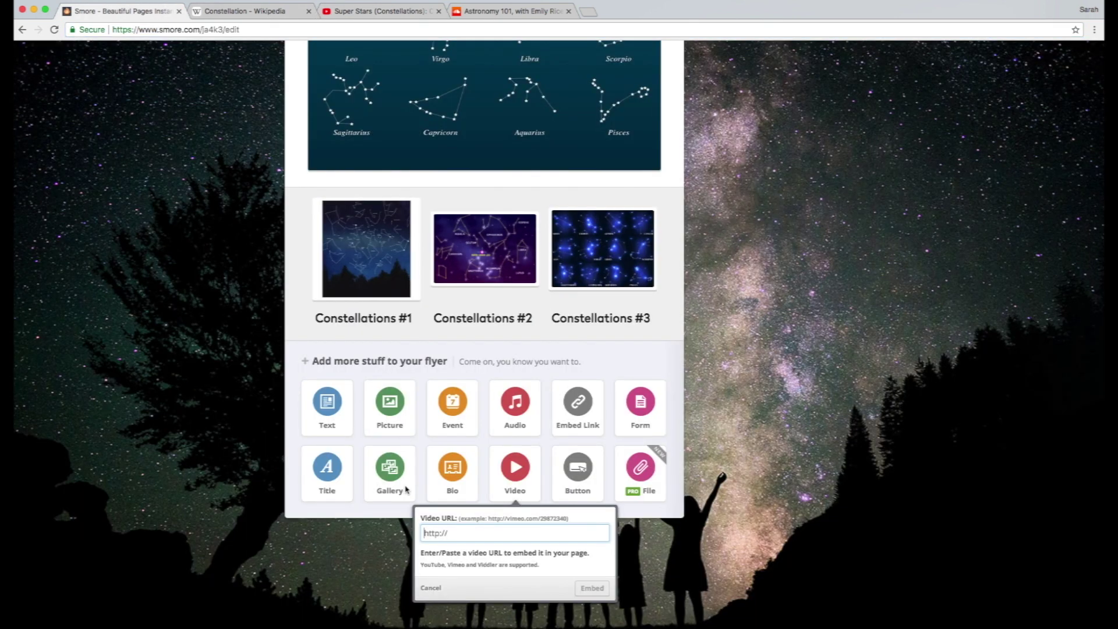
{"action": "type", "text": "https://www.youtube.com/watch?v=MZffhapfOgg"}
{"action": "left_click", "coordinate": [592, 587]}
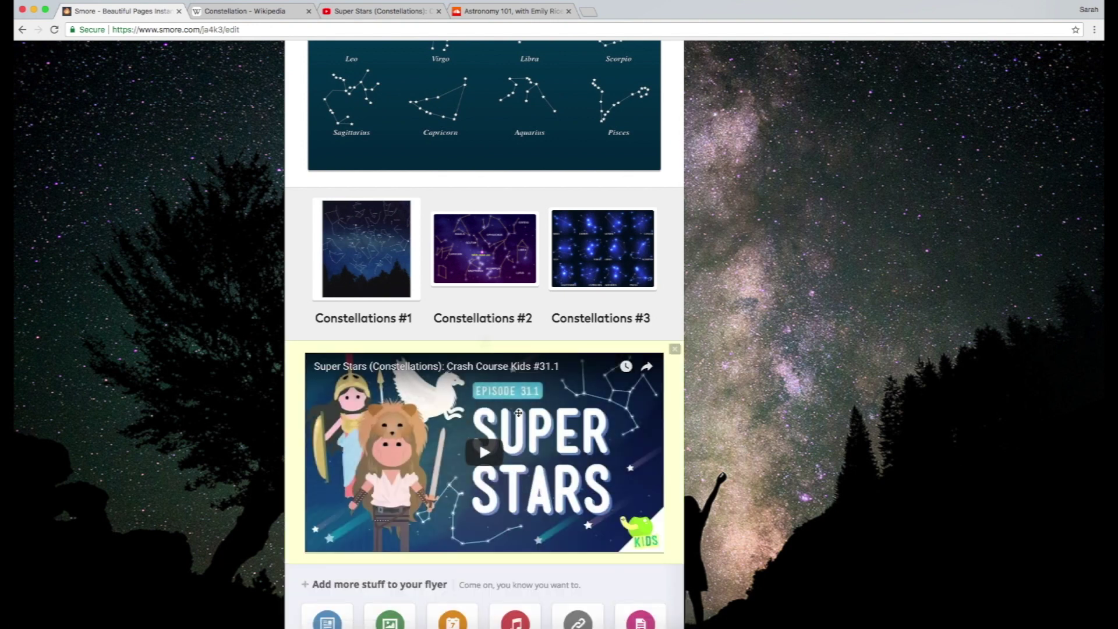
Add a 'Learn more on Wikipedia' button linking to the copied Wikipedia Constellation article URL
{"action": "scroll", "coordinate": [461, 452], "scroll_direction": "down", "scroll_amount": 3}
{"action": "scroll", "coordinate": [460, 452], "scroll_direction": "down", "scroll_amount": 4}
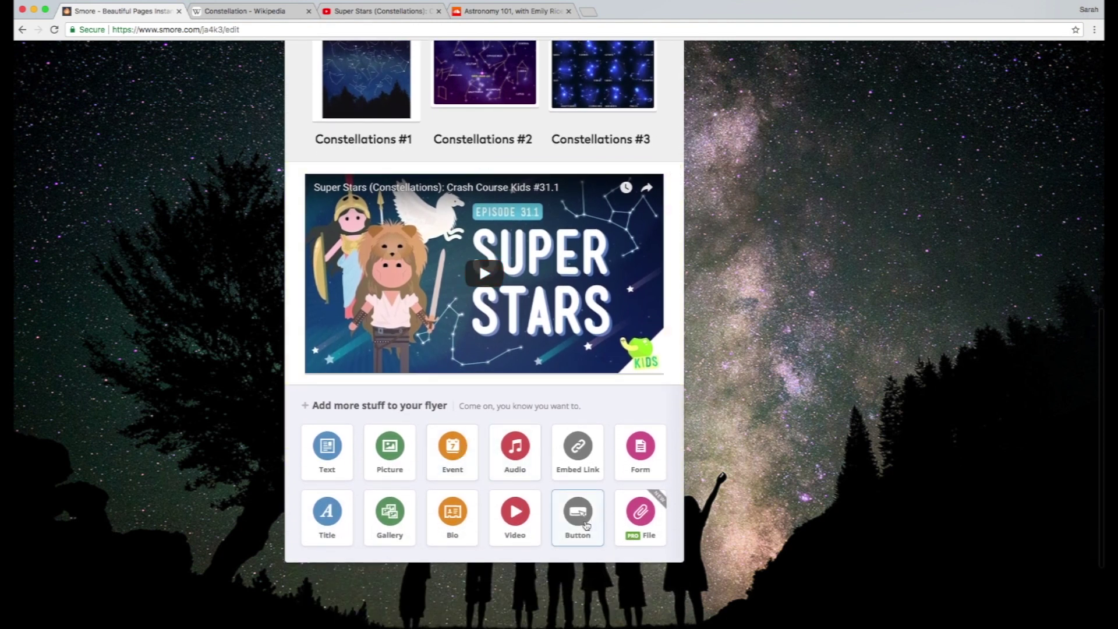
{"action": "left_click", "coordinate": [586, 525]}
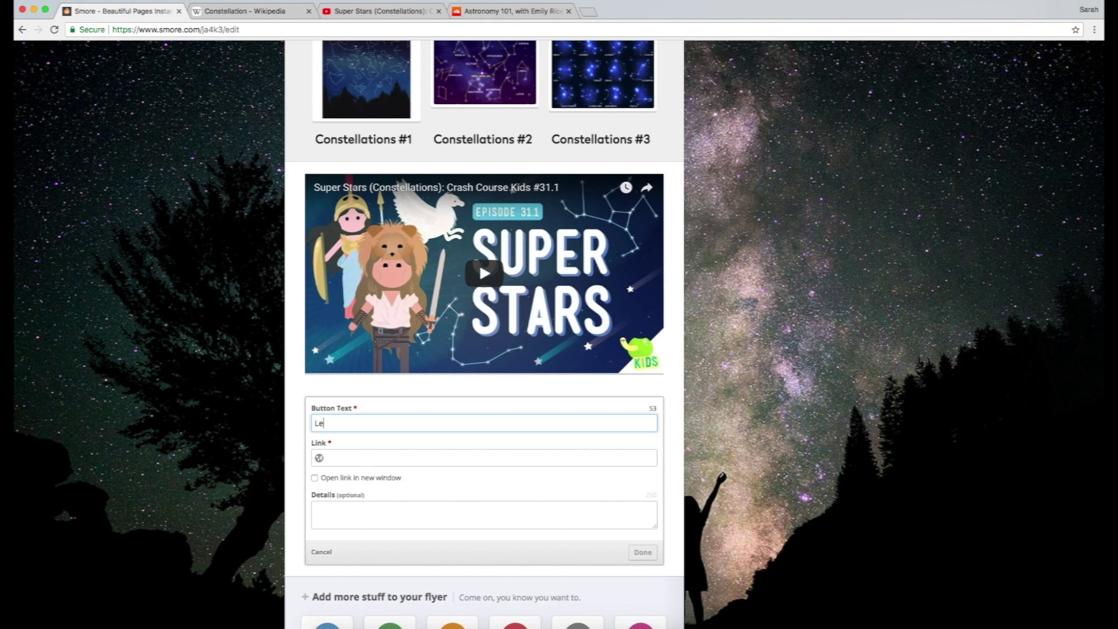
{"action": "type", "text": "Learn more on Wikipedia"}
{"action": "key", "text": "Tab"}
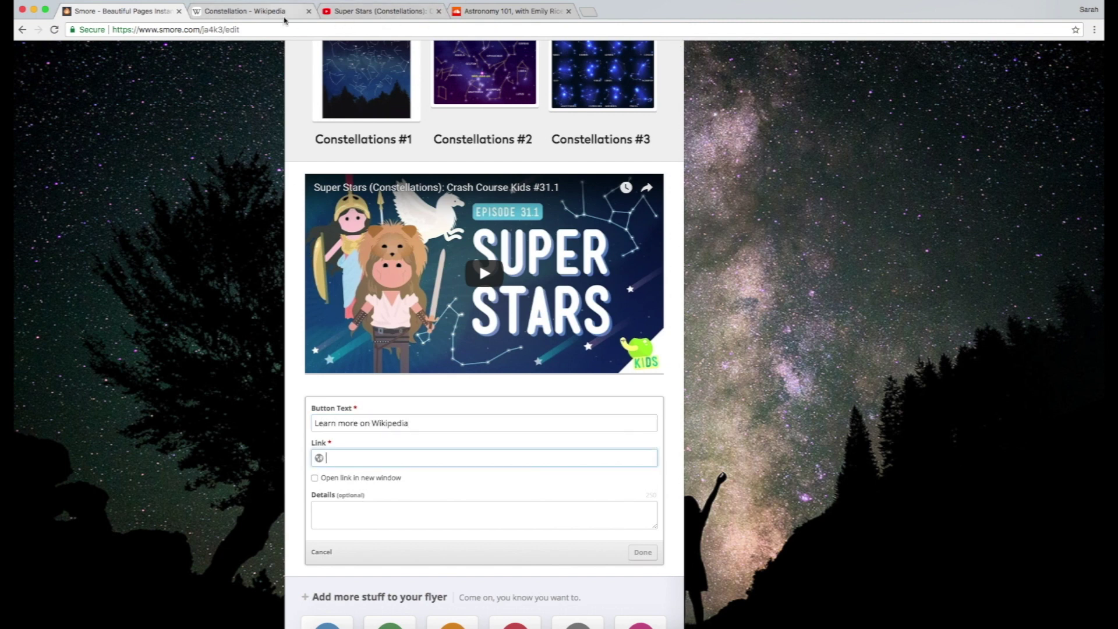
{"action": "left_click", "coordinate": [270, 11]}
{"action": "left_click", "coordinate": [264, 30]}
{"action": "key", "text": "ctrl+c"}
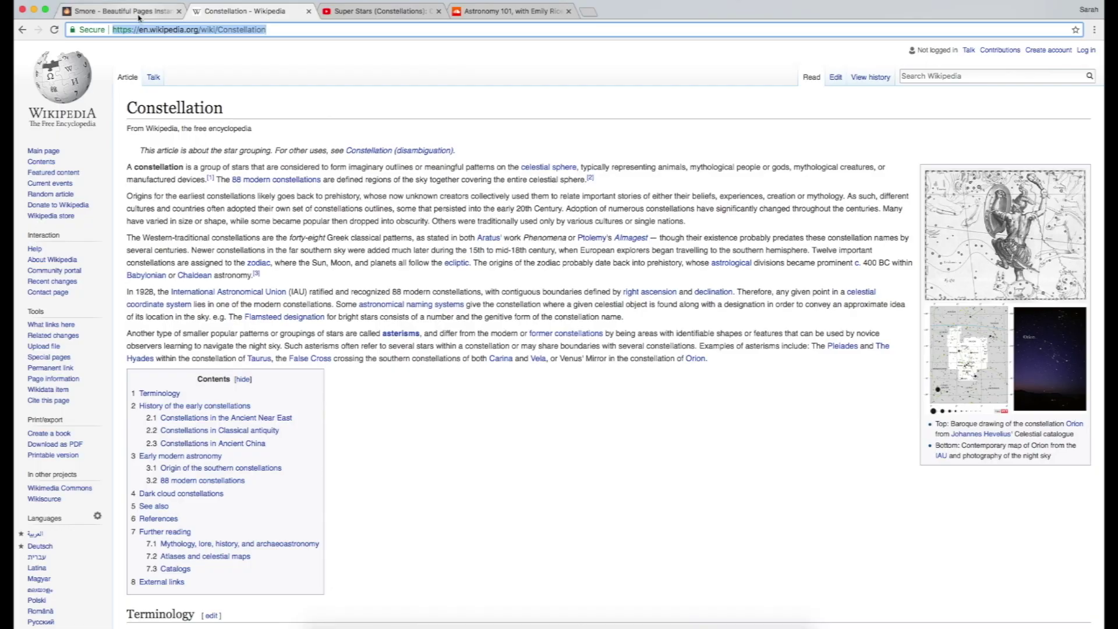
{"action": "left_click", "coordinate": [119, 11]}
{"action": "key", "text": "ctrl+v"}
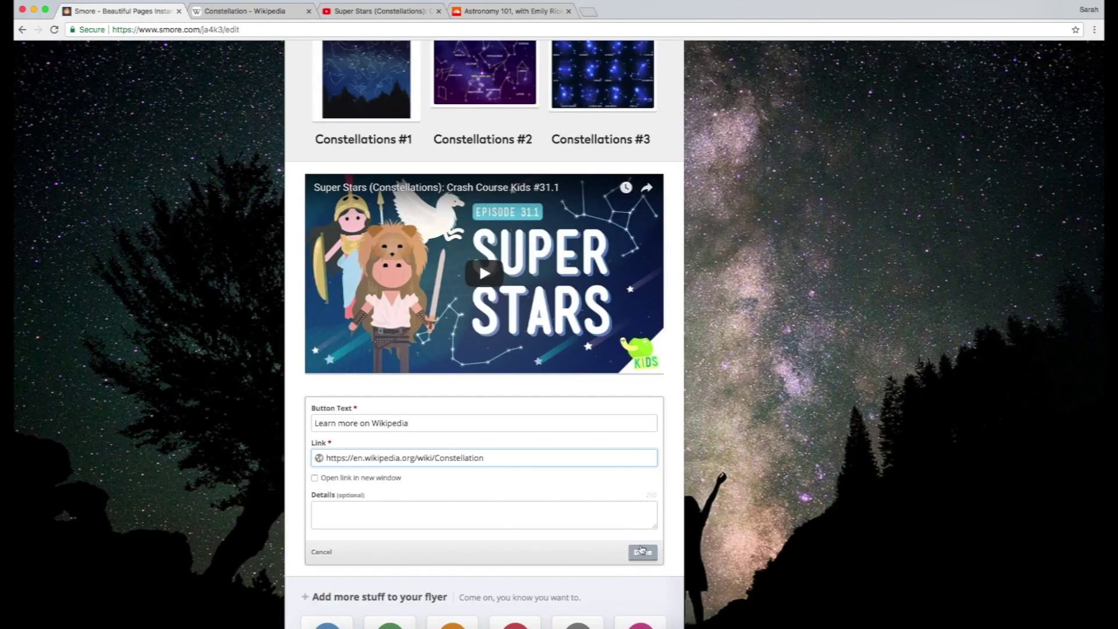
{"action": "left_click", "coordinate": [642, 553]}
Embed the Astronomy 101 SoundCloud track using its copied track URL
{"action": "scroll", "coordinate": [785, 420], "scroll_direction": "down", "scroll_amount": 3}
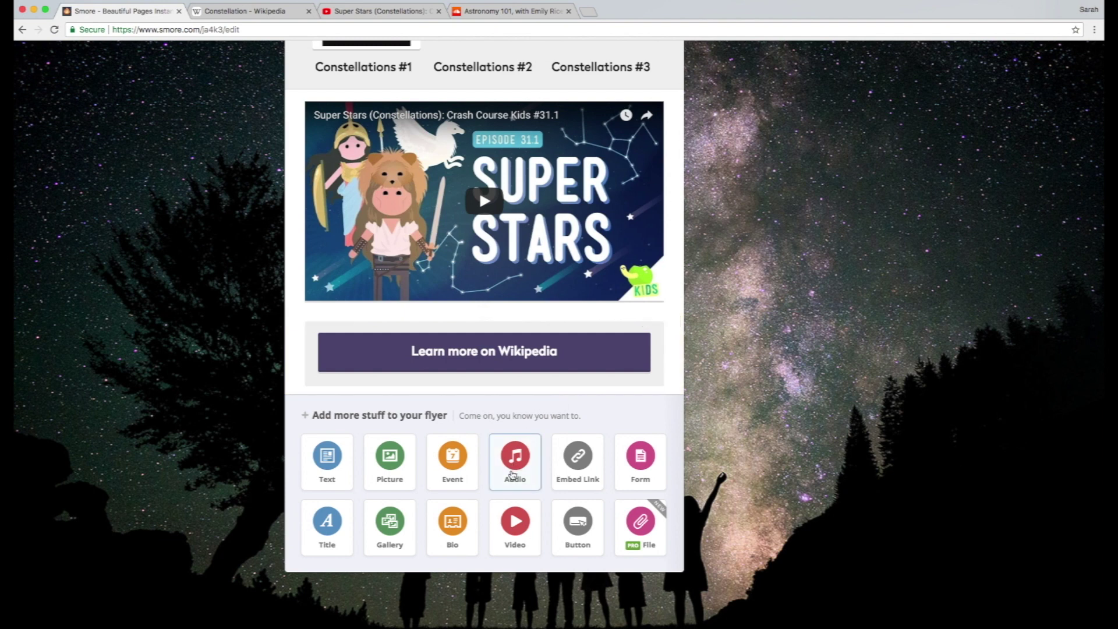
{"action": "left_click", "coordinate": [512, 475]}
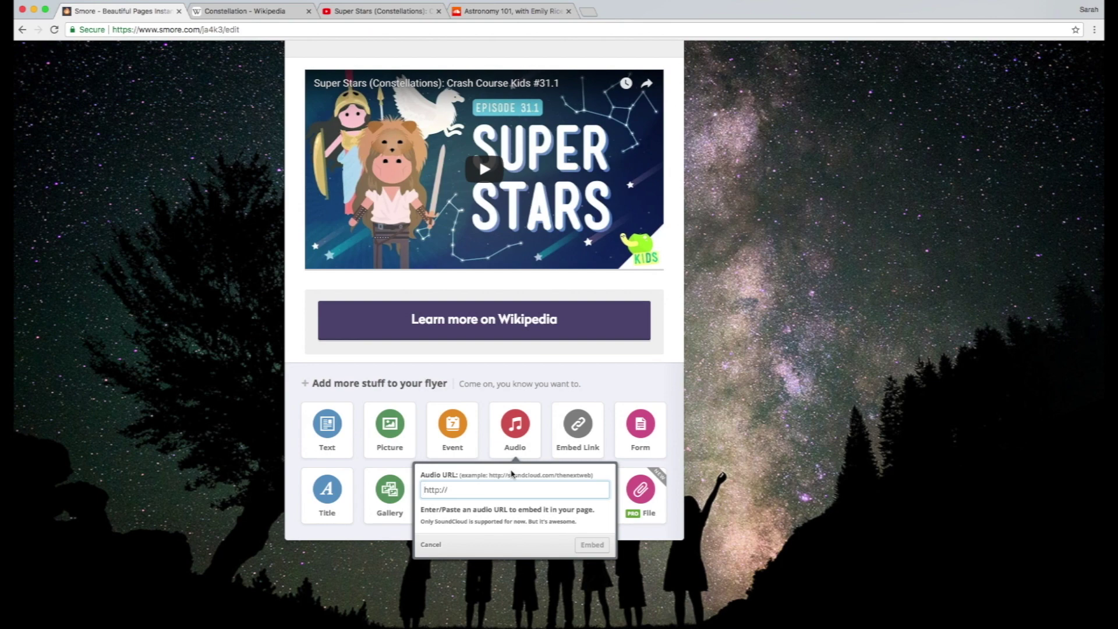
{"action": "left_click", "coordinate": [514, 13]}
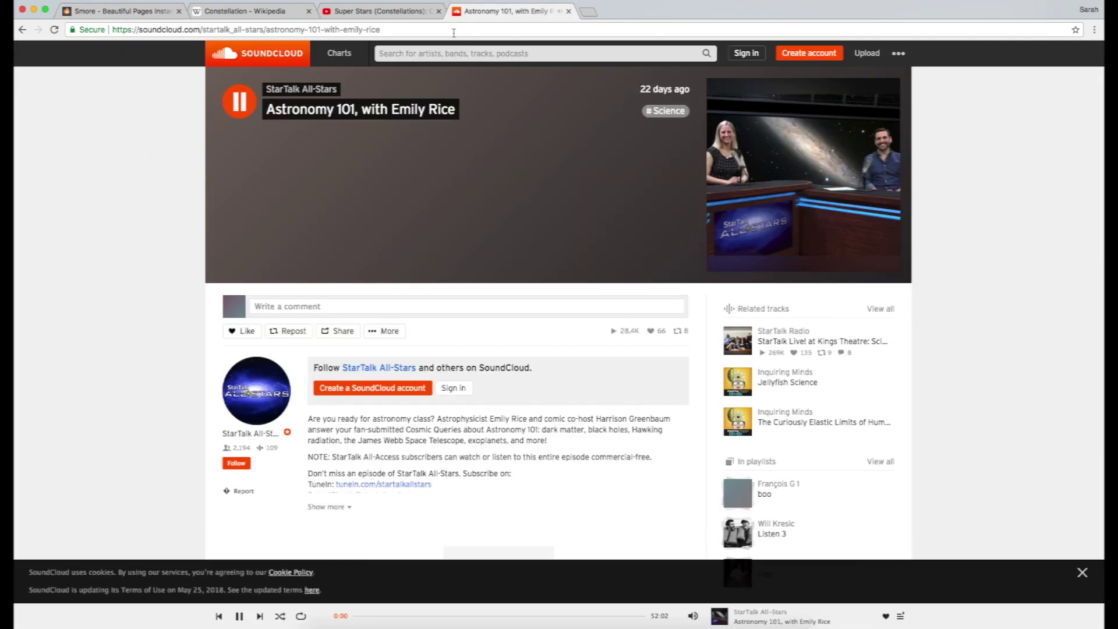
{"action": "left_click", "coordinate": [239, 101]}
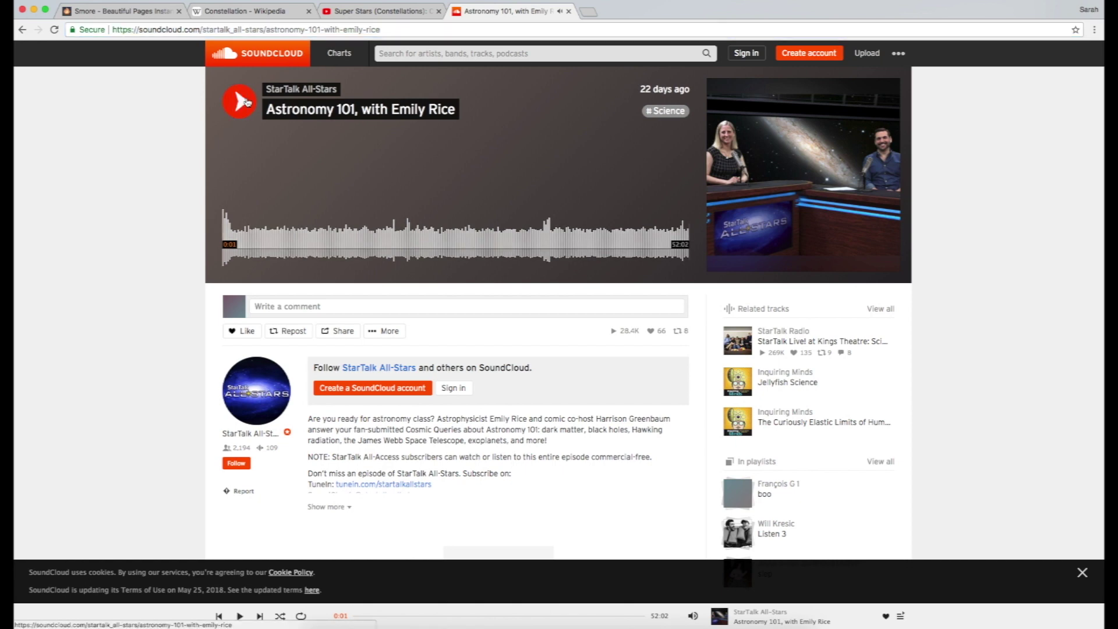
{"action": "left_click", "coordinate": [261, 31]}
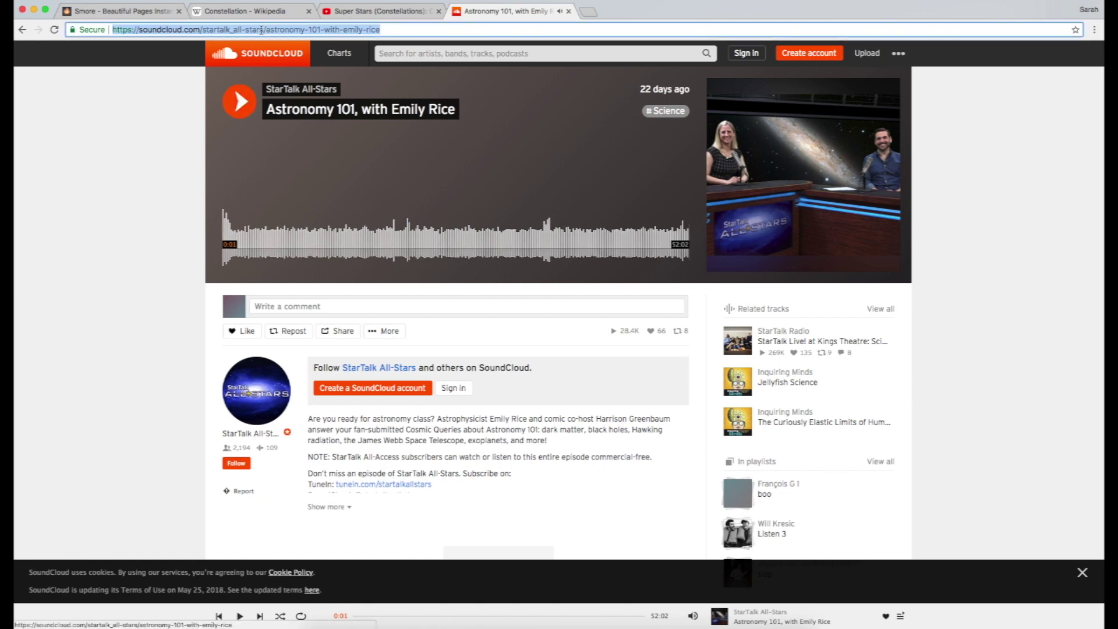
{"action": "left_click", "coordinate": [106, 12]}
{"action": "key", "text": "super+v"}
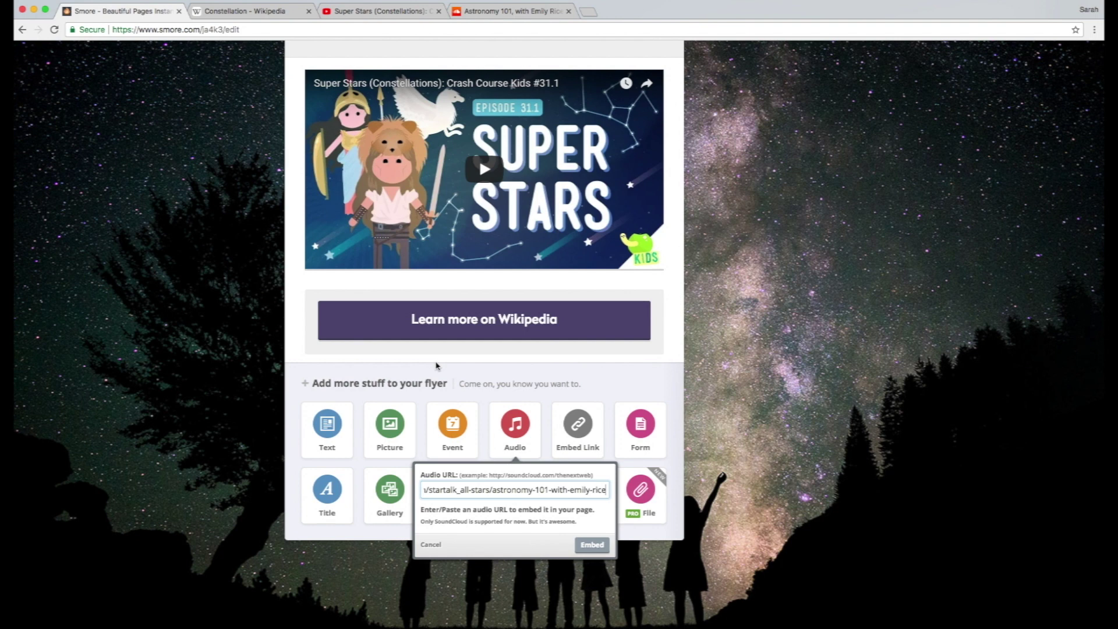
{"action": "left_click", "coordinate": [593, 545]}
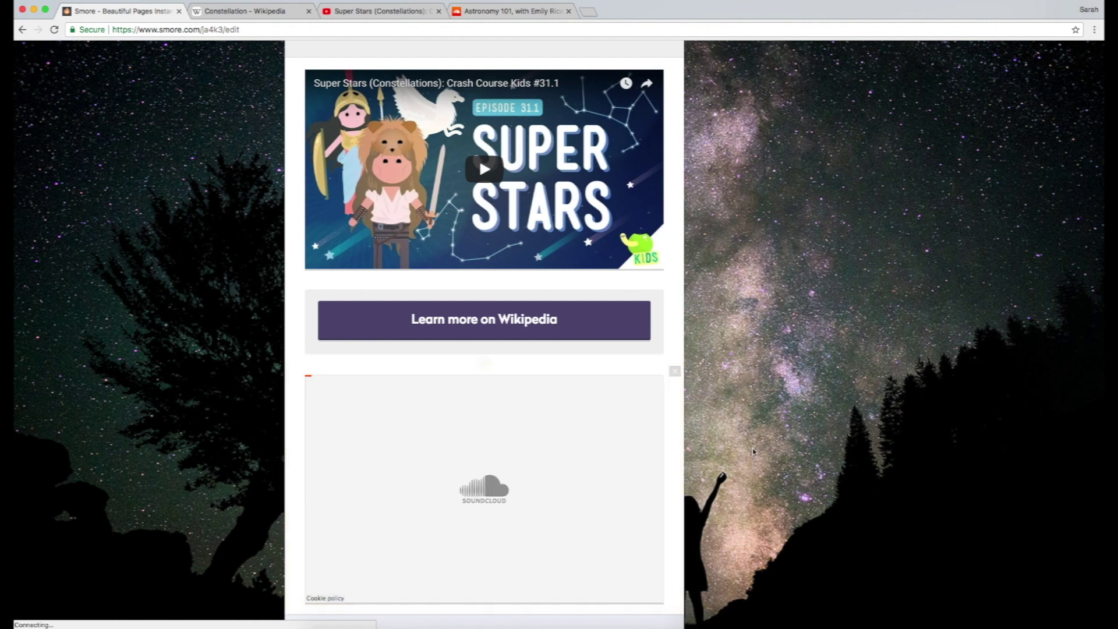
{"action": "scroll", "coordinate": [754, 452], "scroll_direction": "down", "scroll_amount": 2}
{"action": "scroll", "coordinate": [754, 452], "scroll_direction": "down", "scroll_amount": 2}
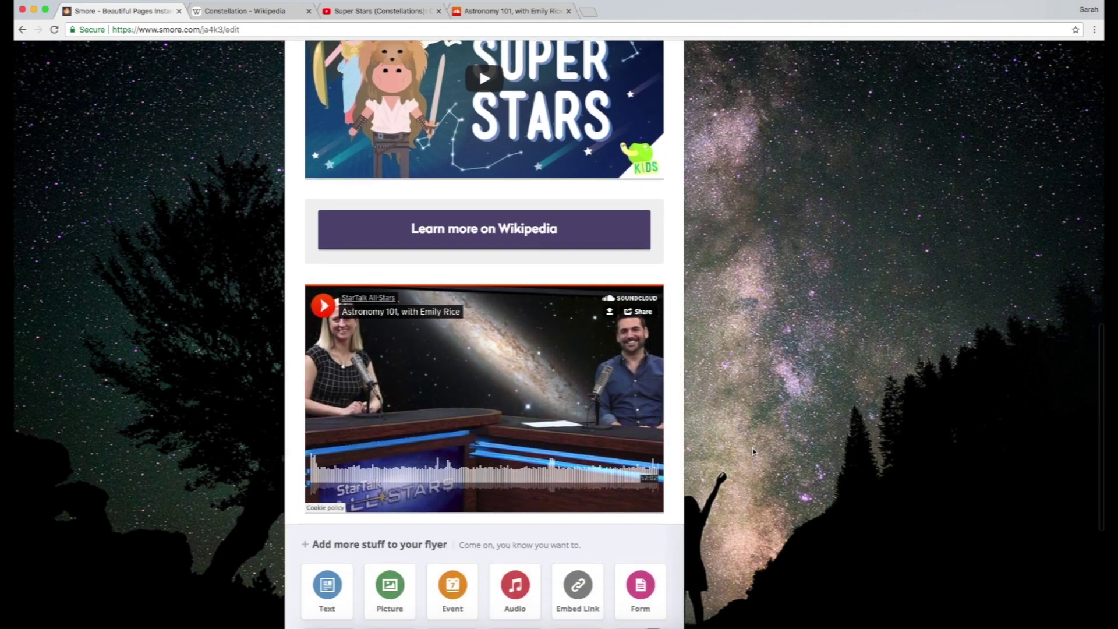
{"action": "scroll", "coordinate": [753, 452], "scroll_direction": "up", "scroll_amount": 2}
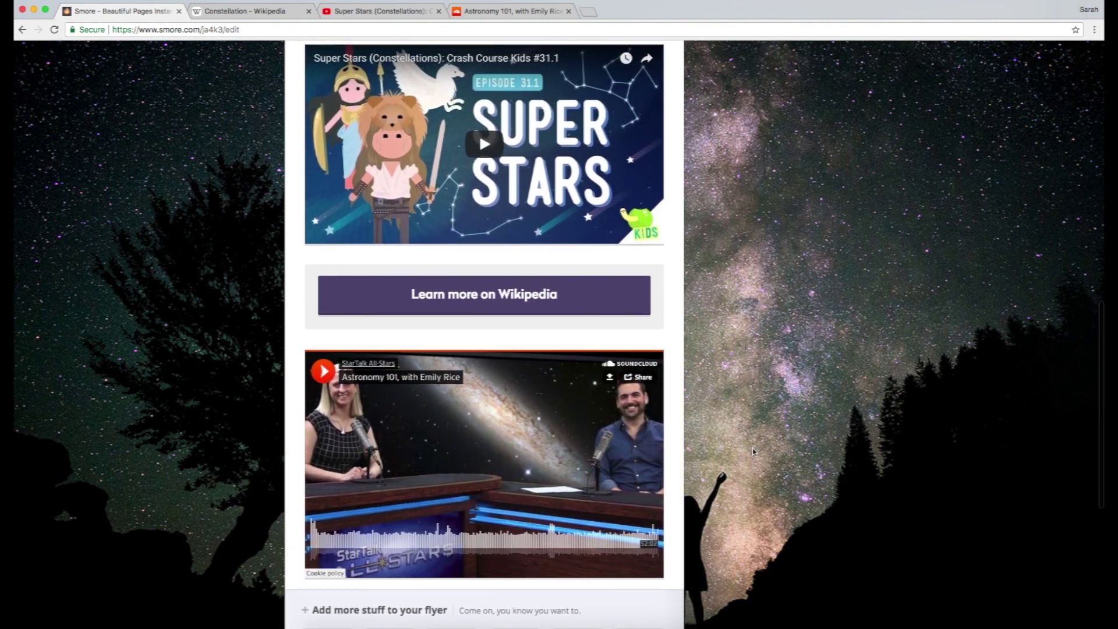
{"action": "scroll", "coordinate": [753, 452], "scroll_direction": "down", "scroll_amount": 1}
{"action": "scroll", "coordinate": [753, 451], "scroll_direction": "down", "scroll_amount": 1}
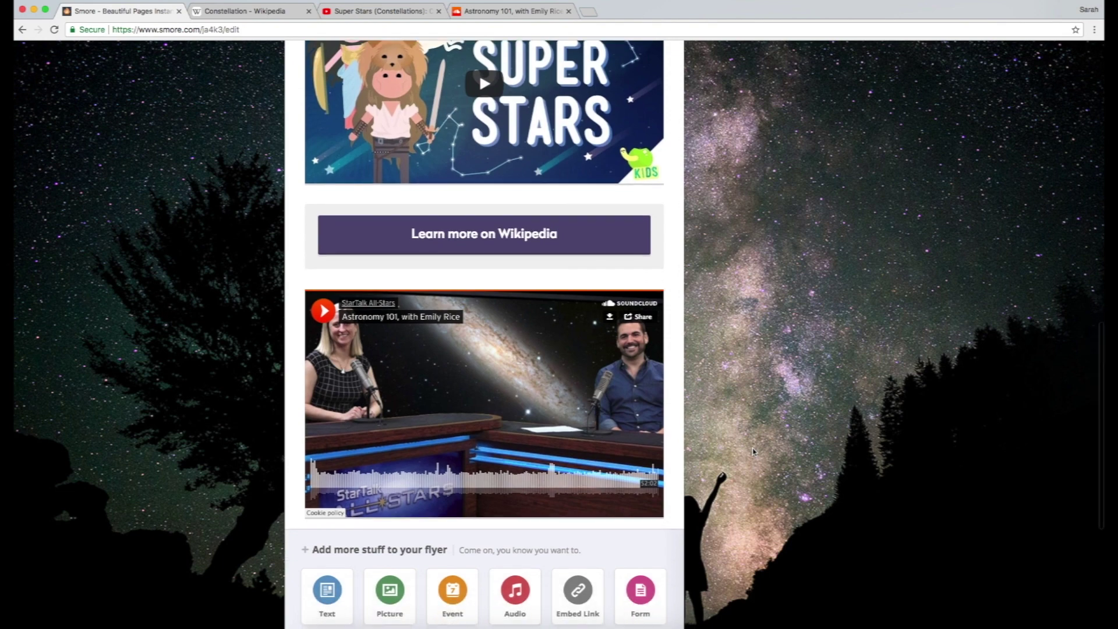
{"action": "scroll", "coordinate": [609, 142], "scroll_direction": "up", "scroll_amount": 20}
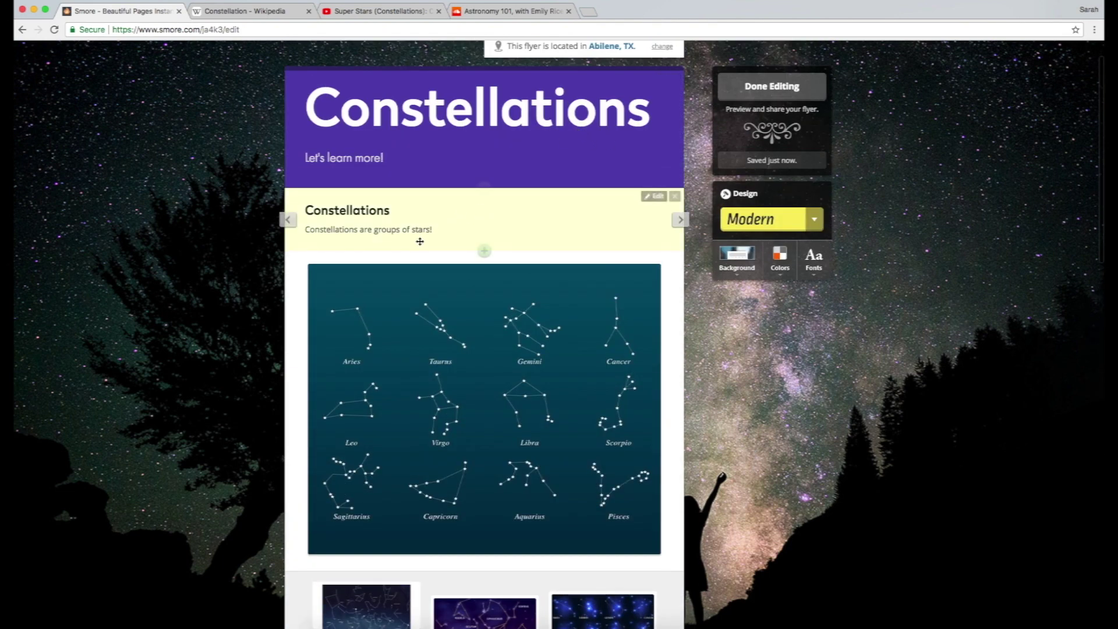
{"action": "mouse_move", "coordinate": [433, 348]}
{"action": "scroll", "coordinate": [434, 347], "scroll_direction": "down", "scroll_amount": 3}
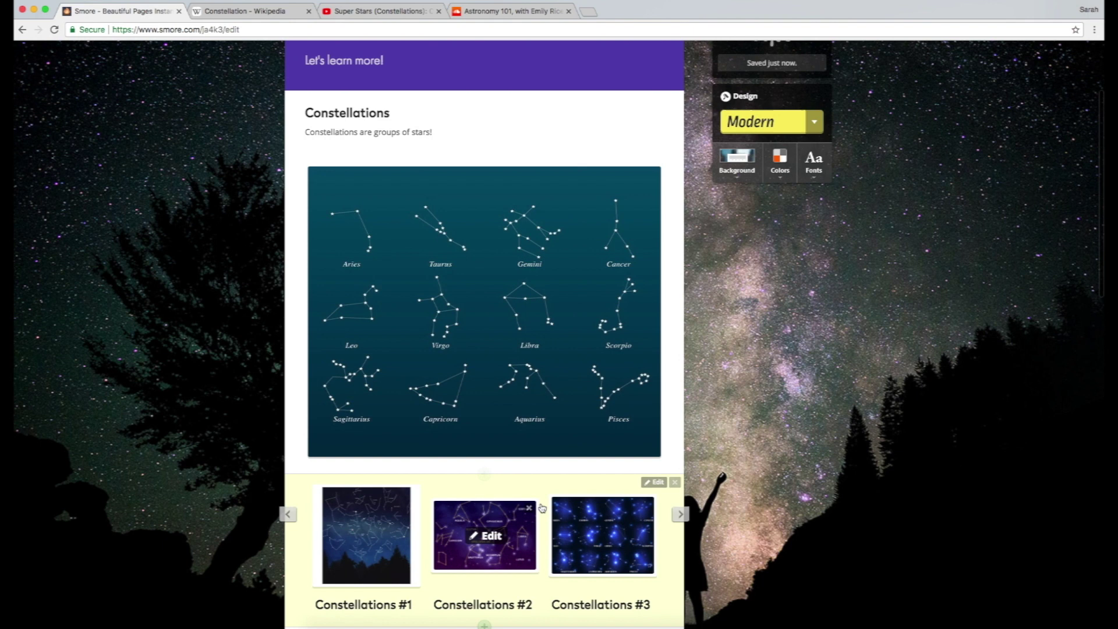
{"action": "scroll", "coordinate": [487, 464], "scroll_direction": "down", "scroll_amount": 5}
{"action": "scroll", "coordinate": [512, 540], "scroll_direction": "down", "scroll_amount": 5}
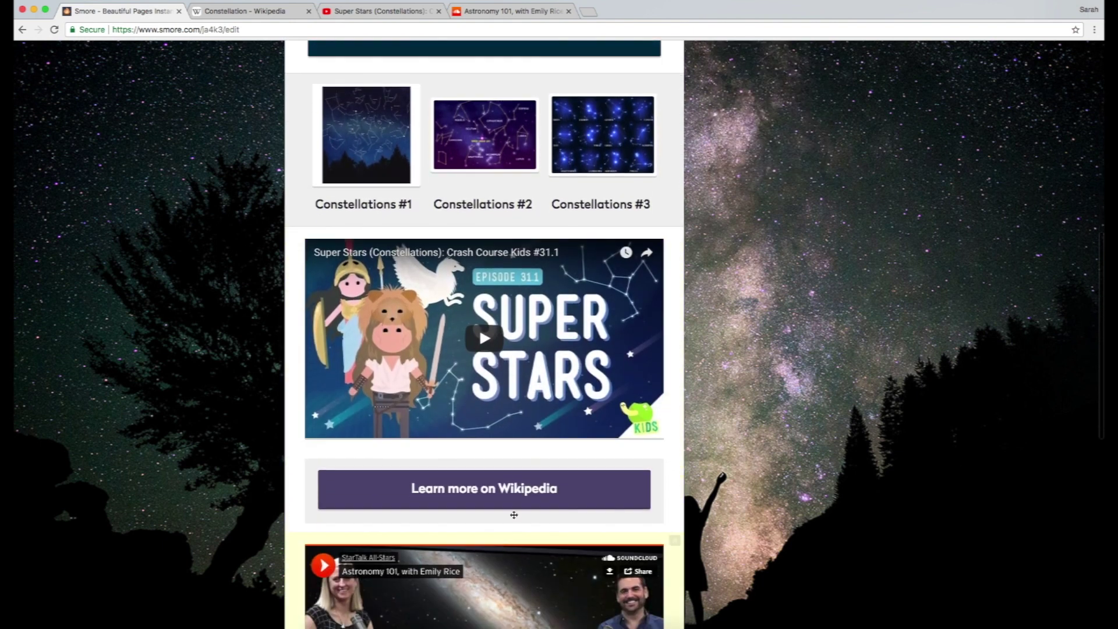
{"action": "scroll", "coordinate": [501, 518], "scroll_direction": "down", "scroll_amount": 3}
{"action": "scroll", "coordinate": [501, 517], "scroll_direction": "down", "scroll_amount": 3}
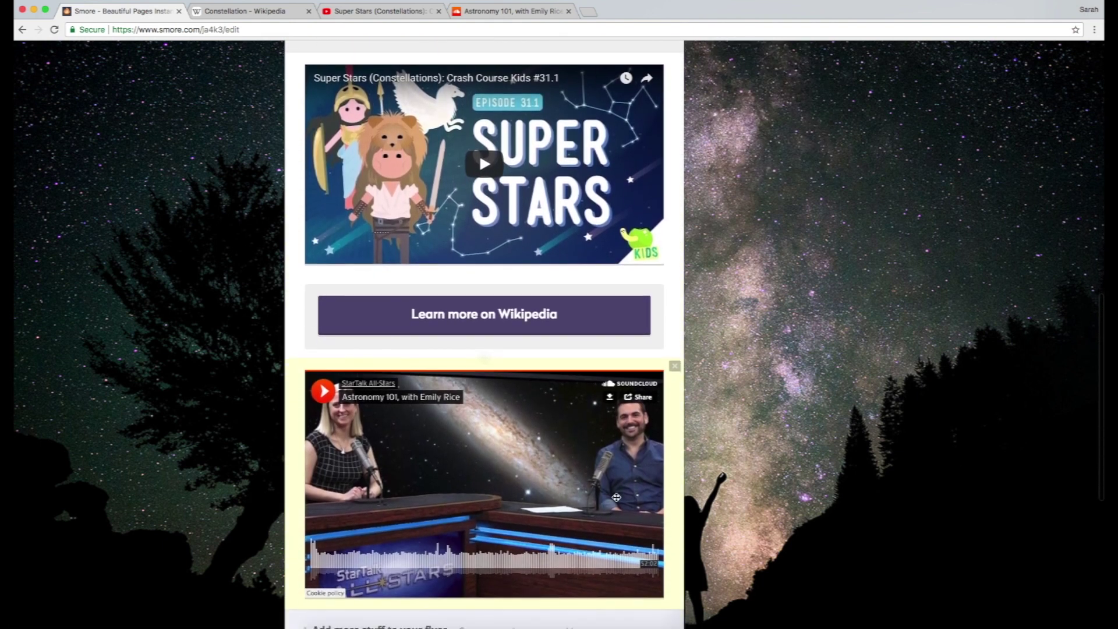
{"action": "scroll", "coordinate": [617, 497], "scroll_direction": "up", "scroll_amount": 15}
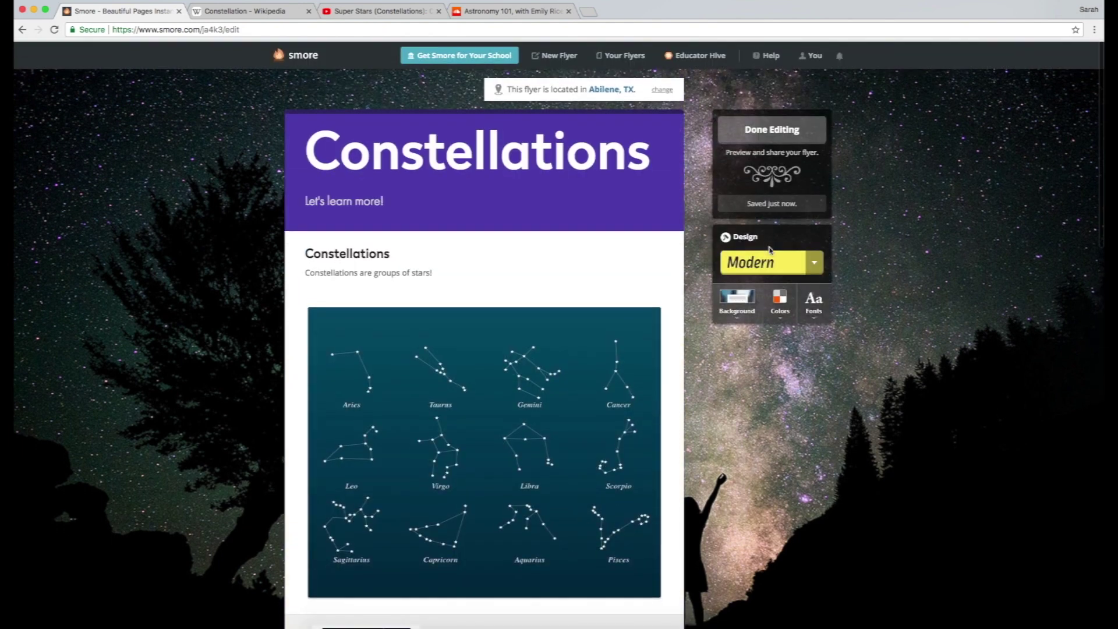
Publish the flyer with Done Editing and review its live page showing 0 visitors
{"action": "left_click", "coordinate": [771, 130]}
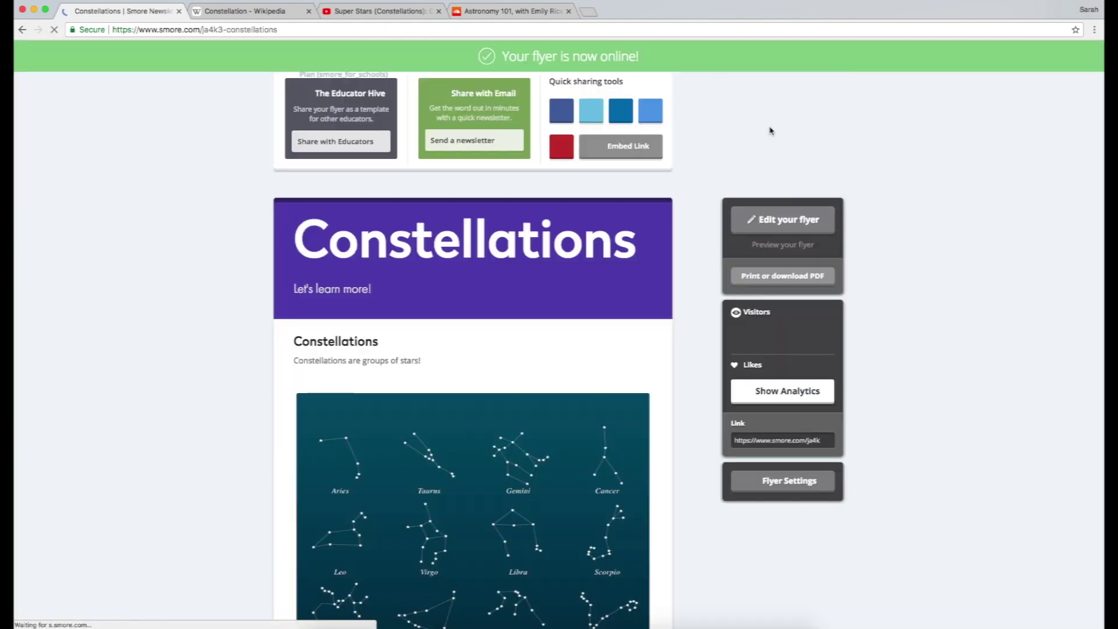
{"action": "scroll", "coordinate": [868, 240], "scroll_direction": "down", "scroll_amount": 2}
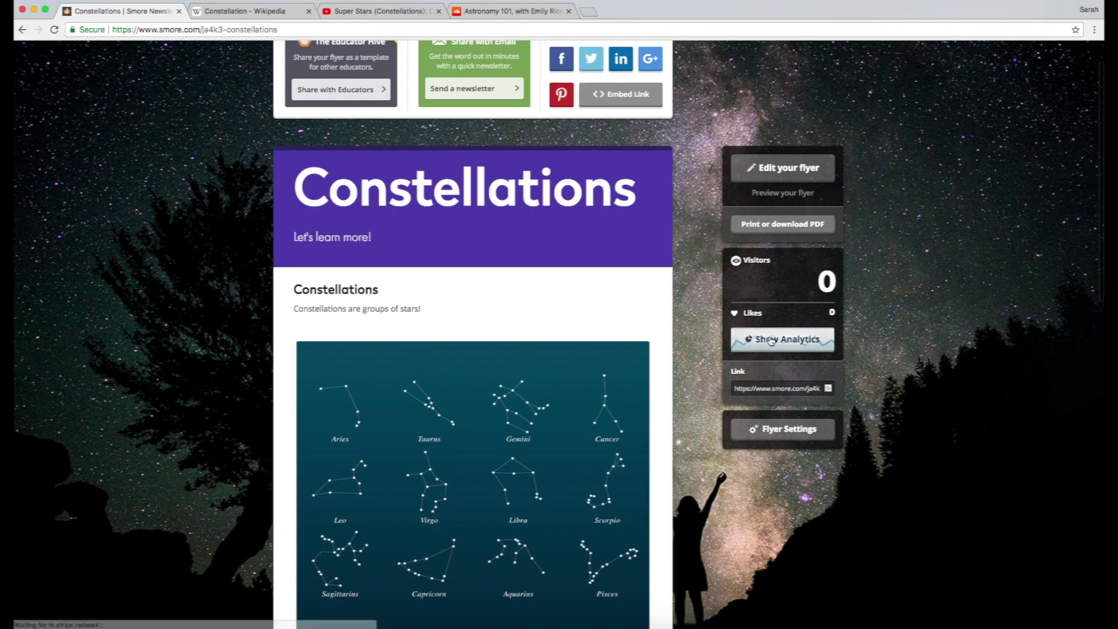
{"action": "scroll", "coordinate": [696, 384], "scroll_direction": "down", "scroll_amount": 2}
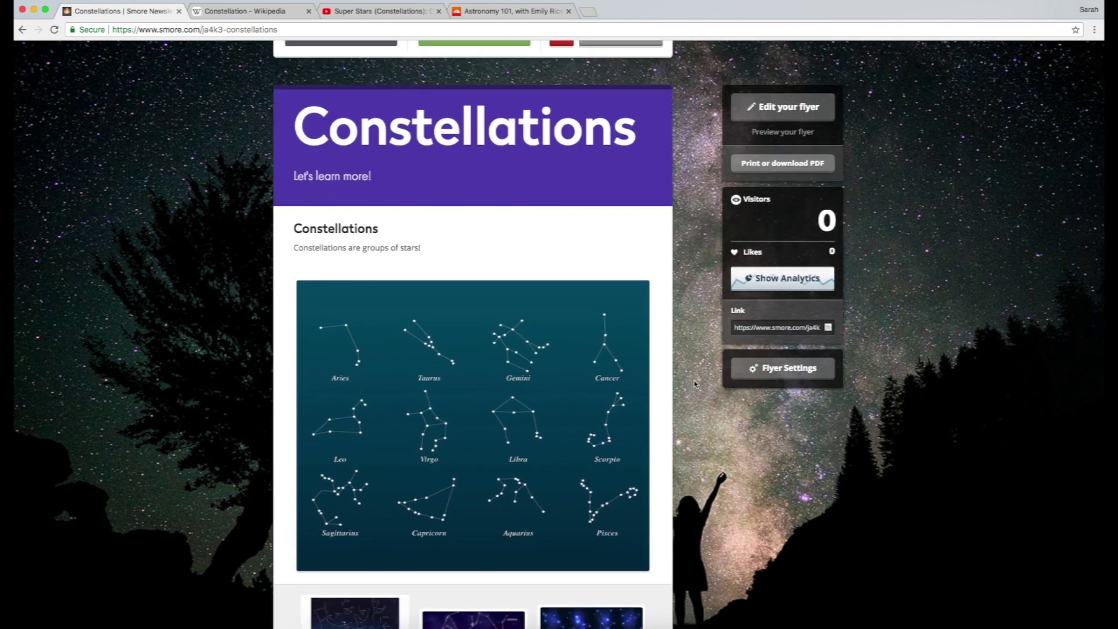
{"action": "scroll", "coordinate": [695, 384], "scroll_direction": "down", "scroll_amount": 1}
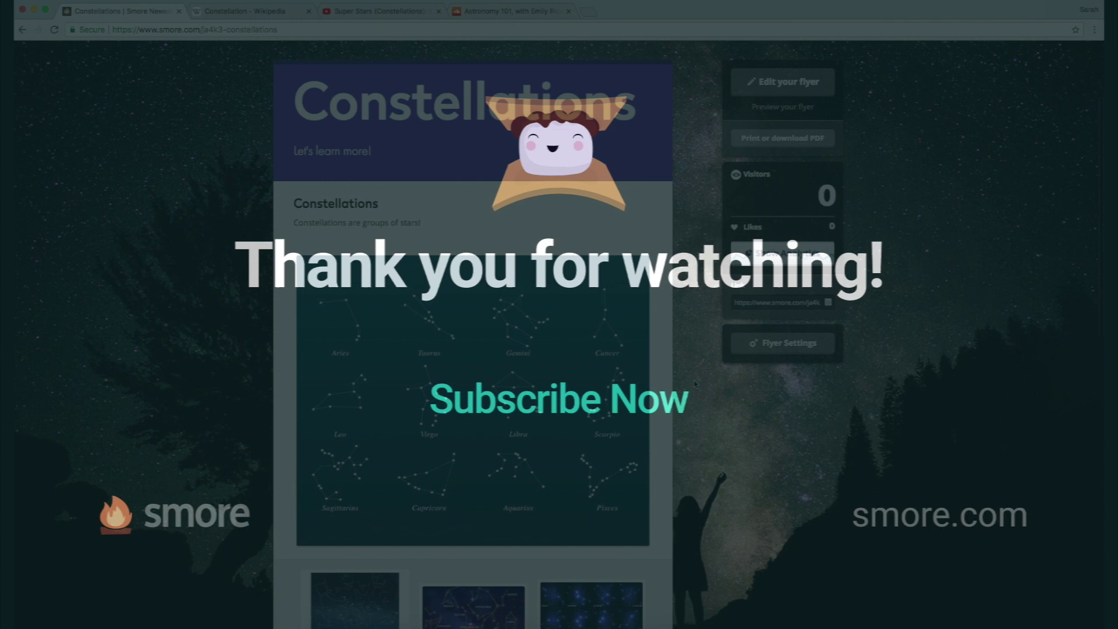